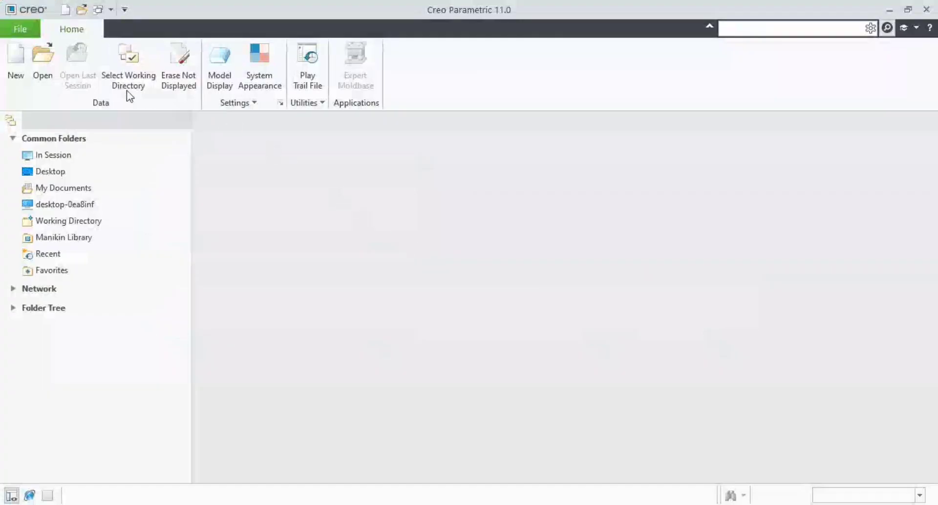
Step: Create a sheetmetal part named 5_ from the mmns_part_sheetmetal_abs template instead of the default template
left_click(20, 63)
left_click(483, 199)
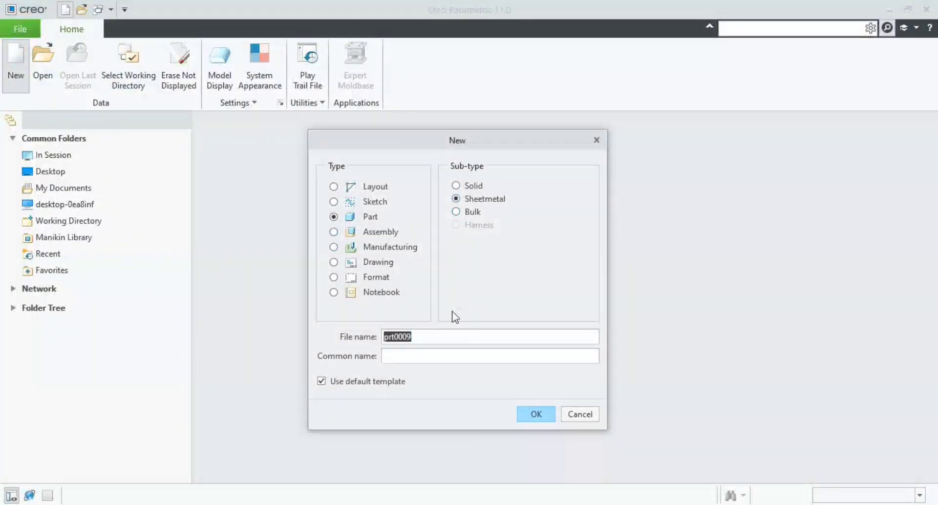
left_click(344, 382)
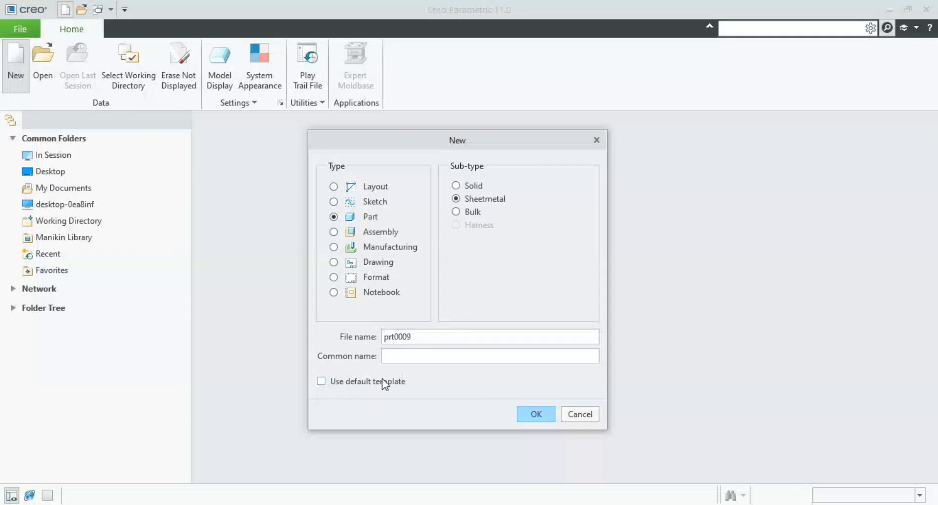
left_click(417, 337)
type("5")
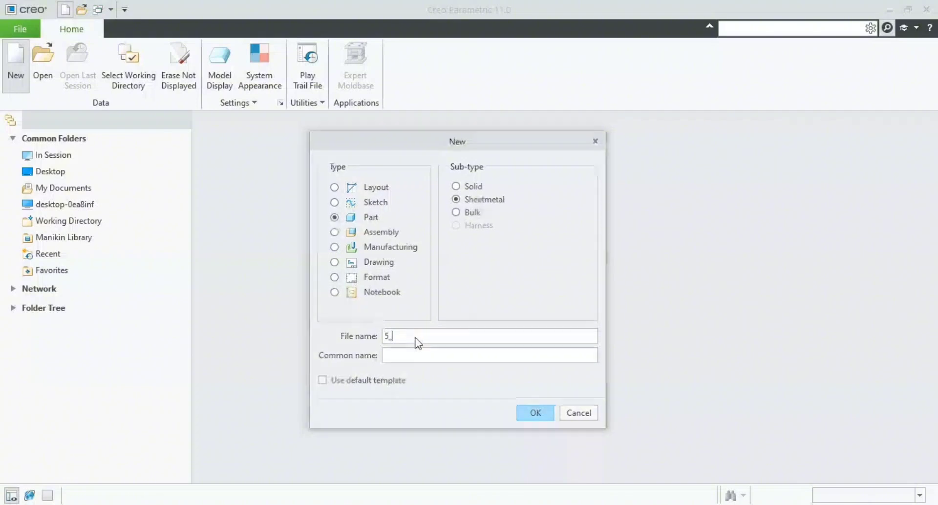
left_click(438, 192)
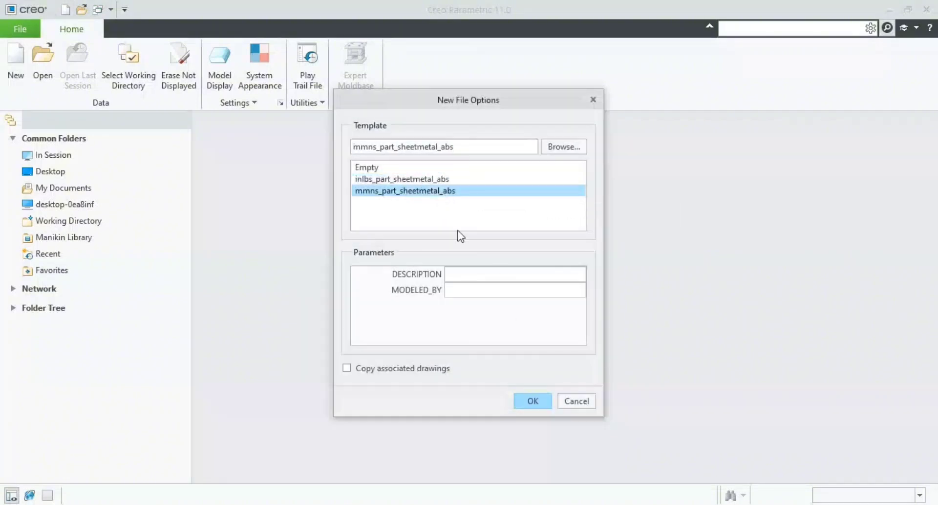
left_click(534, 400)
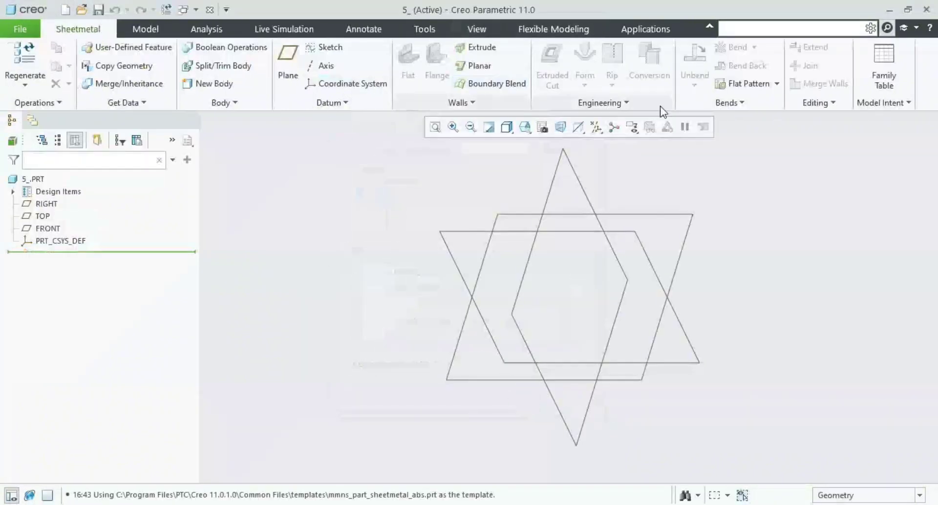
Step: Check the tray reference drawing, start a planar wall sketched on the TOP plane, and draw a rectangle centred on the origin
key("alt+Tab")
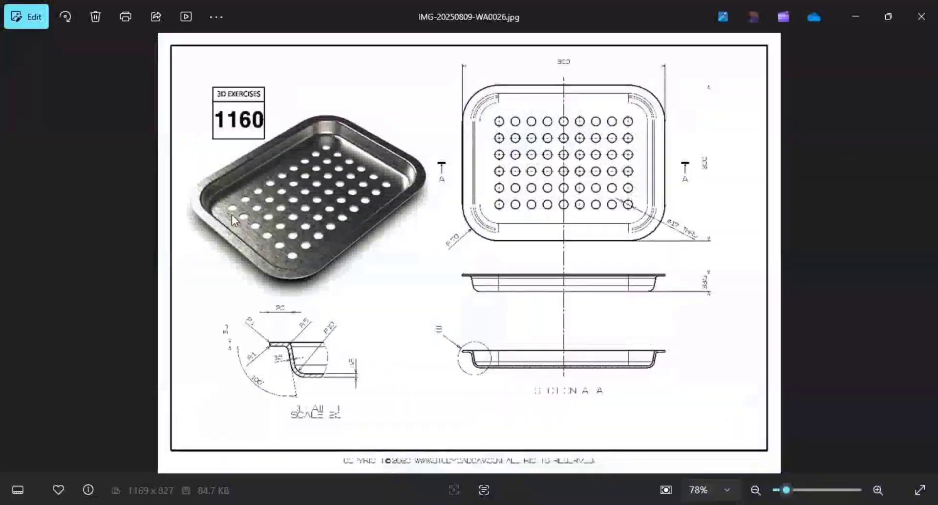
key("alt+Tab")
left_click(472, 68)
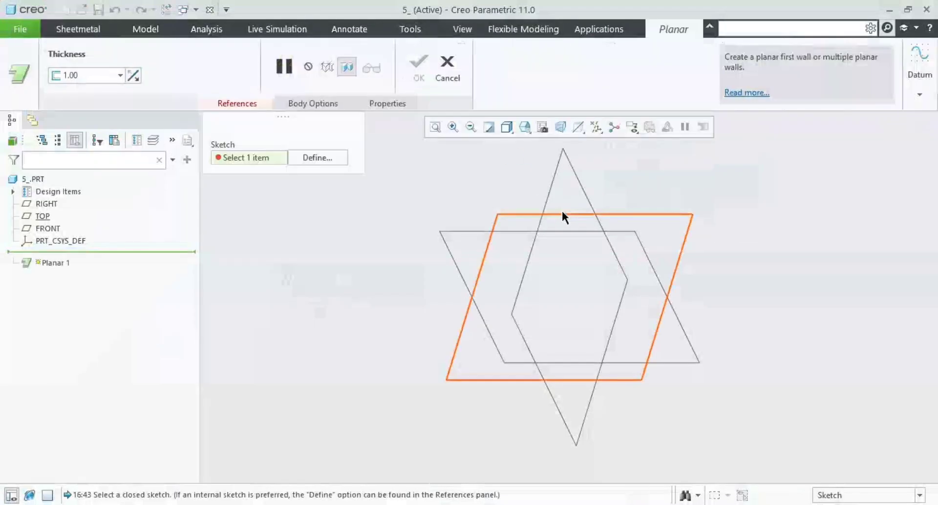
left_click(561, 209)
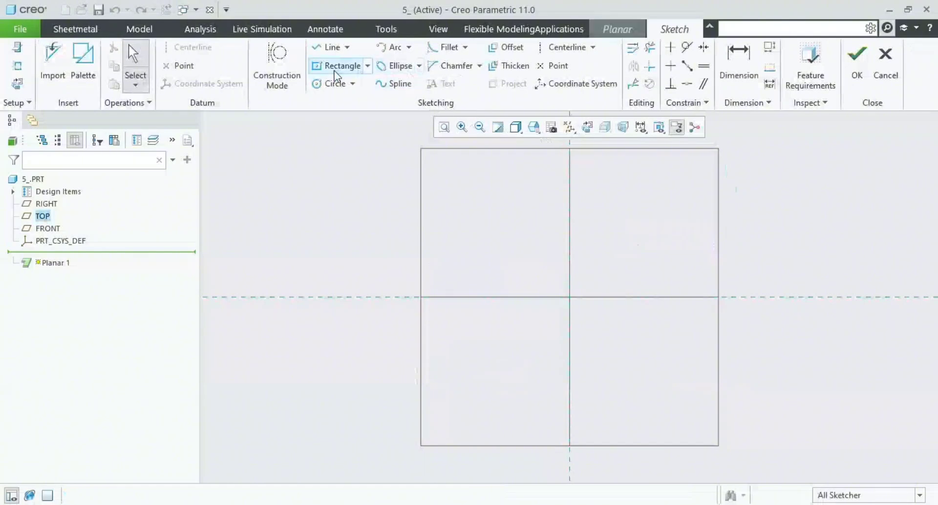
left_click(338, 66)
left_click(573, 300)
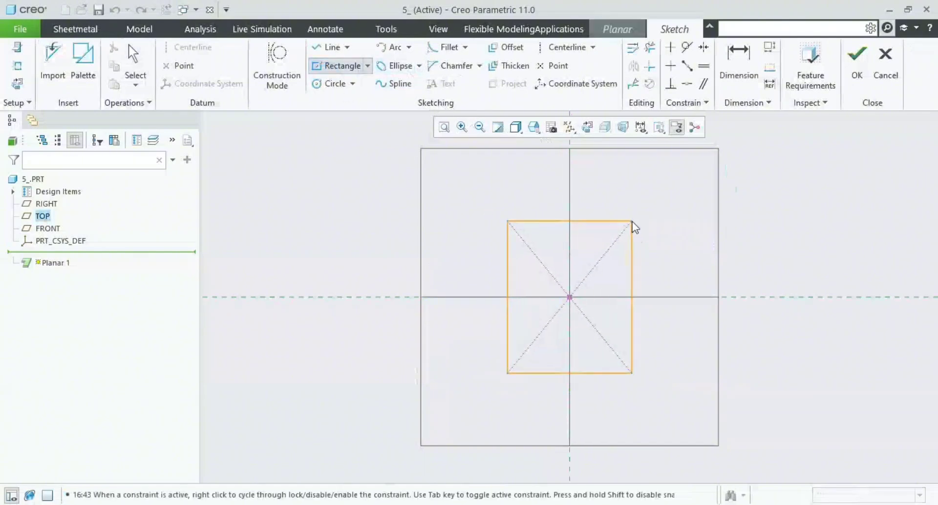
left_click(632, 223)
middle_click(676, 225)
Step: Set both the height and the width of the centred rectangle to 300 mm
double_click(636, 298)
type("300")
key("Return")
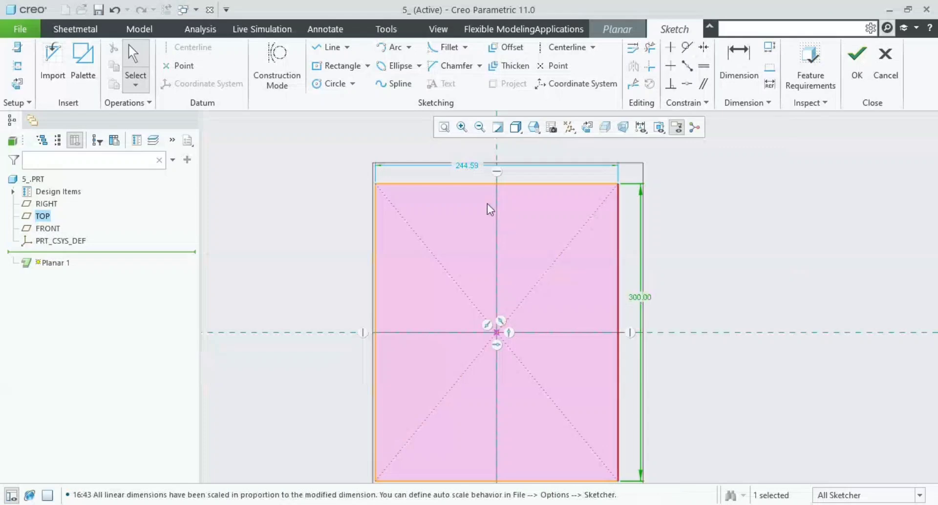
double_click(477, 171)
type("3")
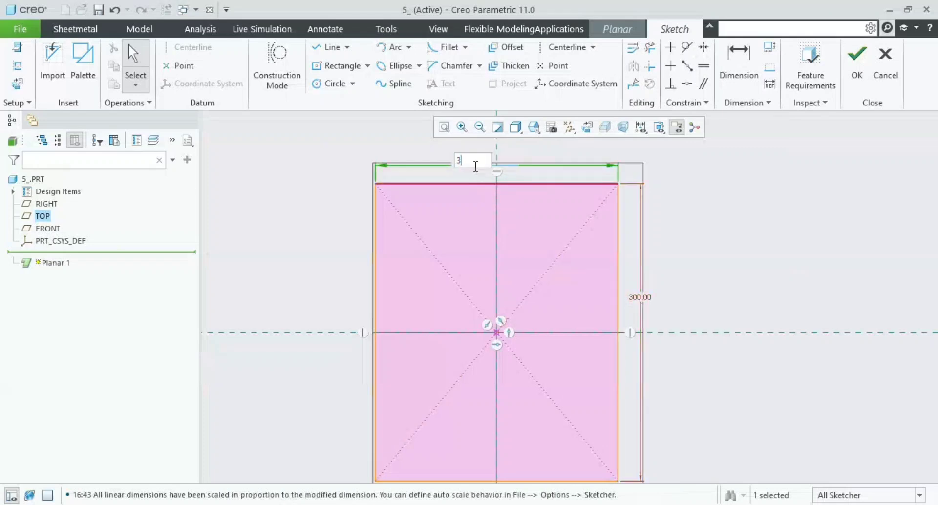
type("00")
key("Return")
Step: Fillet the square's two upper corners, with a radius of about 24.5 mm at the left and about 61 mm at the right
left_click(442, 47)
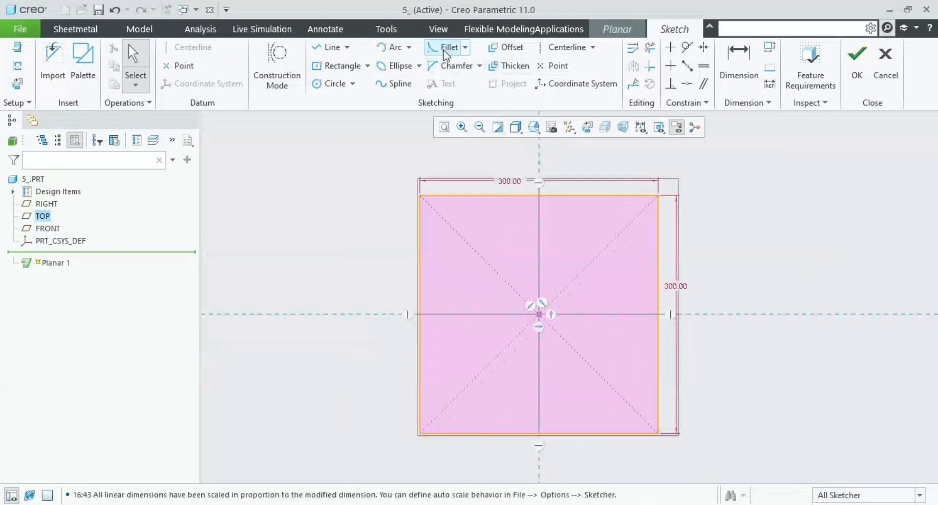
scroll(456, 228, "up", 3)
scroll(457, 227, "up", 1)
left_click(385, 212)
left_click(427, 176)
scroll(454, 227, "down", 2)
middle_click_drag(506, 226, 413, 227, "shift")
scroll(413, 227, "up", 2)
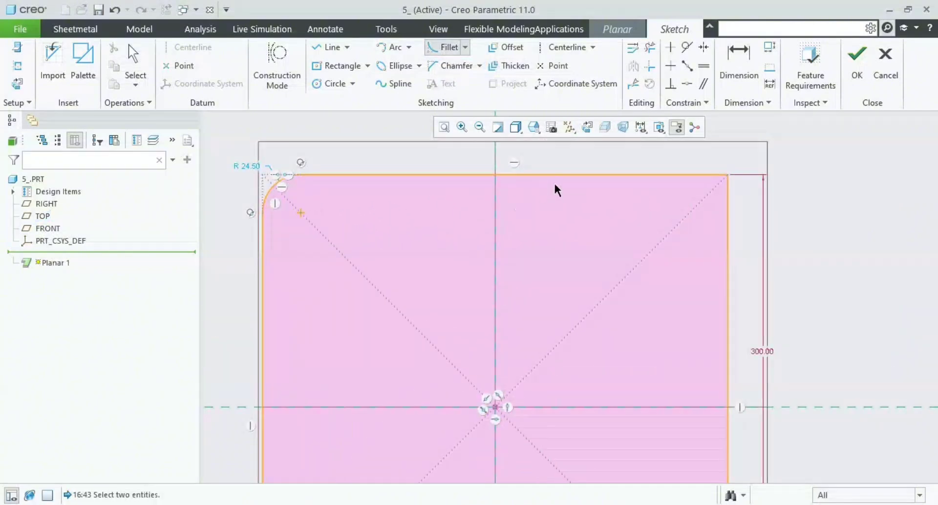
left_click(603, 175)
left_click(727, 268)
scroll(703, 260, "up", 1)
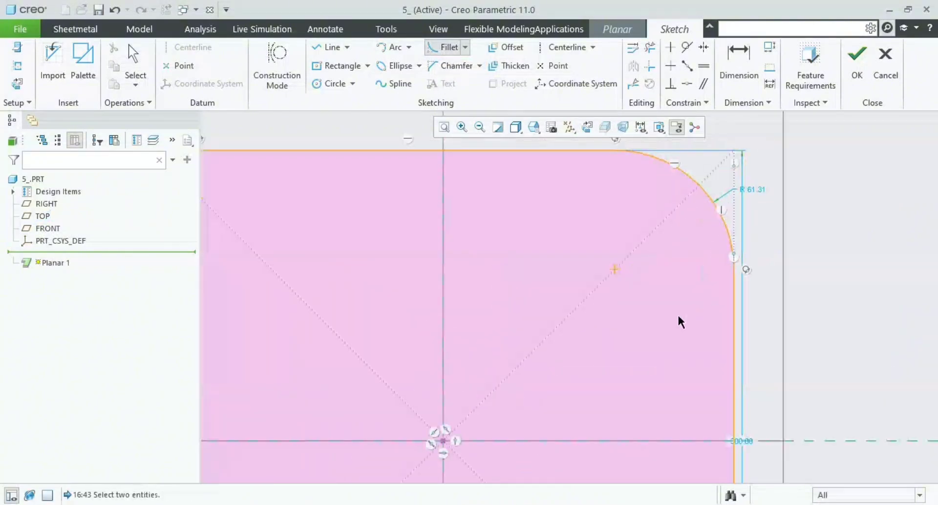
Step: Fillet the square's two lower corners, with a radius of about 27 mm at the left one
scroll(671, 332, "down", 3)
middle_click_drag(640, 384, 636, 252, "shift")
scroll(667, 299, "up", 2)
left_click(661, 458)
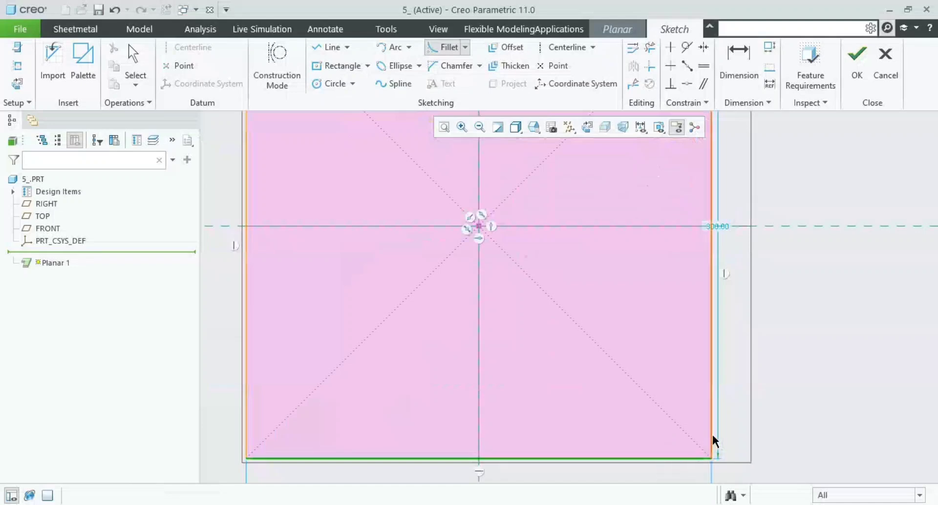
left_click(710, 398)
middle_click_drag(610, 340, 756, 285, "shift")
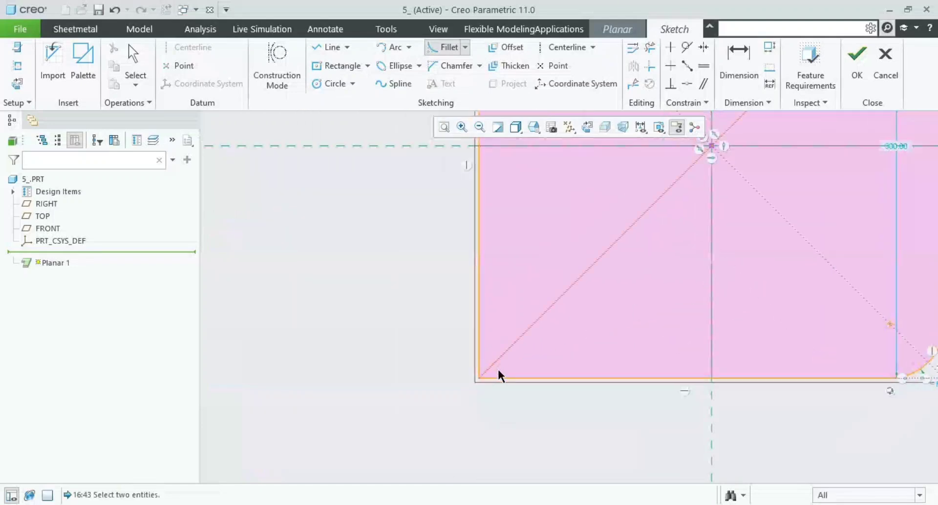
left_click(521, 378)
left_click(479, 328)
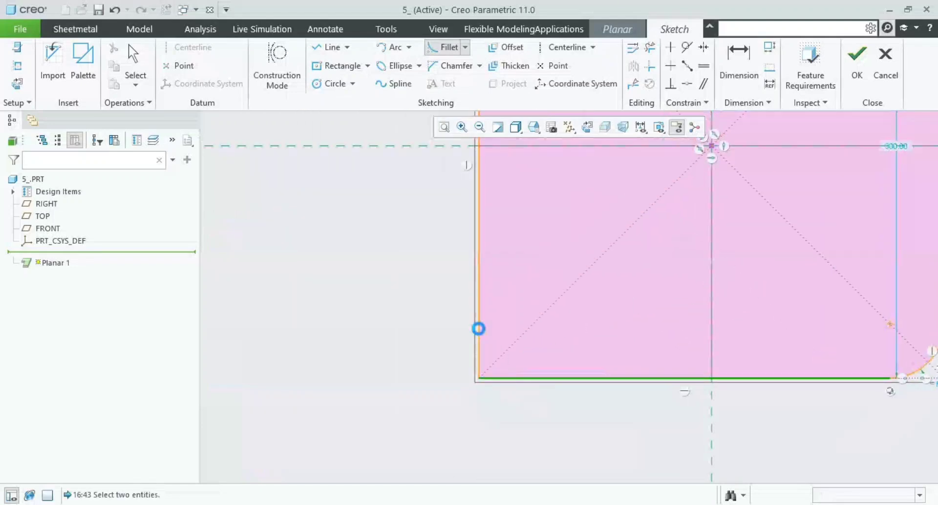
middle_click(405, 302)
Step: Apply an Equal constraint to the four corner fillet arcs so they share one radius
left_click(703, 66)
scroll(508, 367, "down", 4)
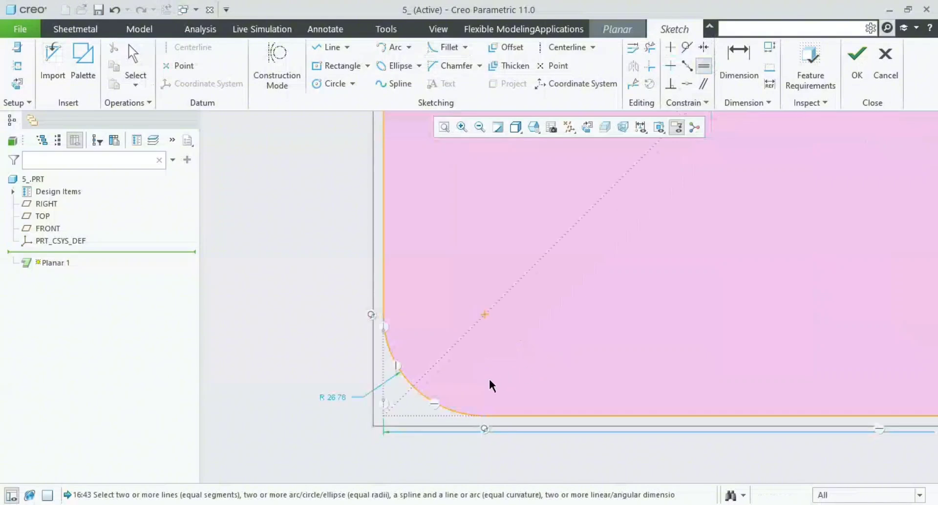
left_click(420, 390)
scroll(458, 400, "up", 3)
middle_click_drag(751, 379, 465, 374, "shift")
scroll(588, 382, "down", 1)
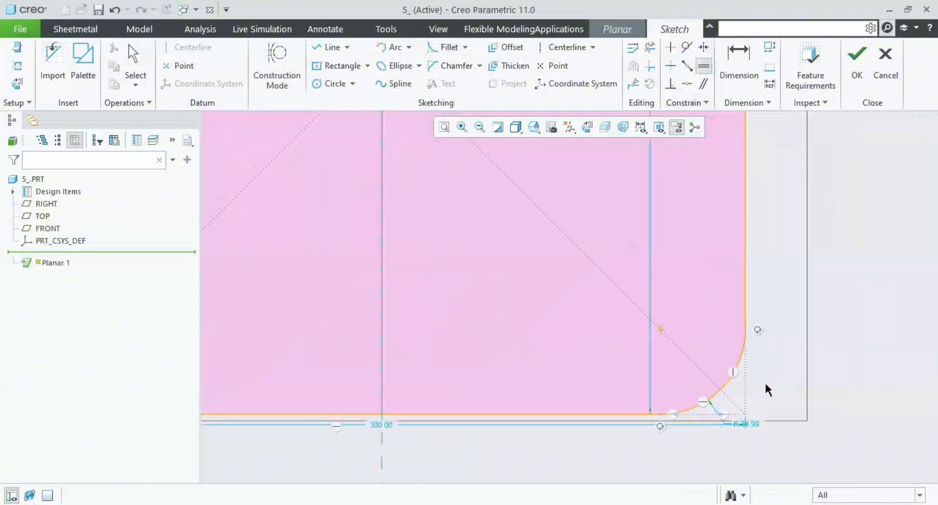
left_click(739, 359)
scroll(741, 357, "up", 3)
middle_click_drag(668, 267, 593, 447, "shift")
scroll(623, 349, "down", 5)
left_click(612, 340)
scroll(611, 342, "up", 3)
middle_click_drag(410, 361, 558, 357, "shift")
scroll(495, 351, "down", 5)
left_click(603, 321)
scroll(613, 328, "up", 5)
middle_click_drag(715, 347, 470, 331, "shift")
scroll(580, 335, "down", 4)
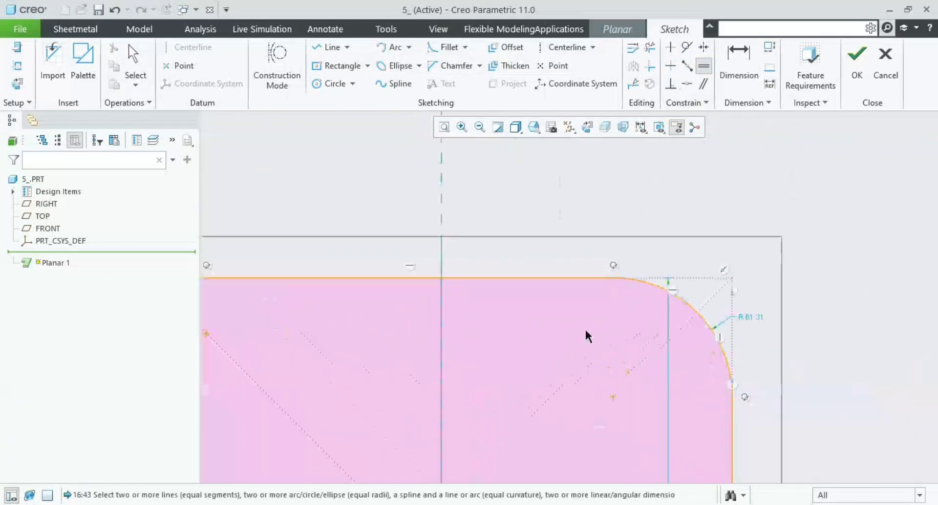
left_click(660, 286)
scroll(614, 261, "up", 4)
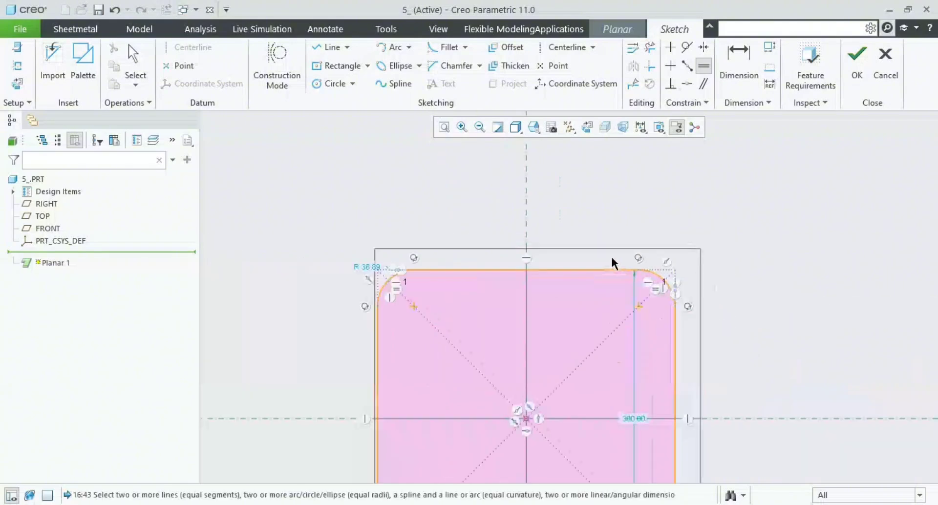
middle_click(398, 212)
Step: Set the shared corner fillet radius to 50 mm
scroll(448, 264, "down", 4)
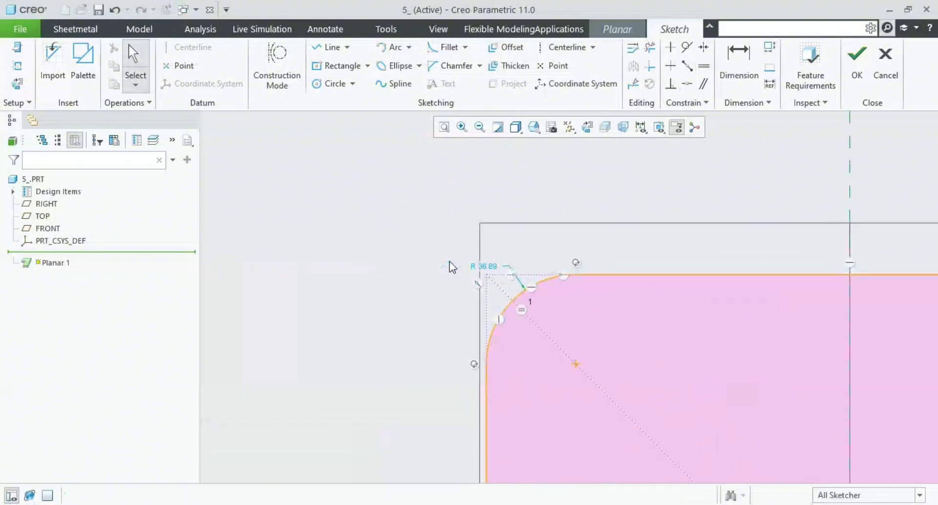
double_click(485, 268)
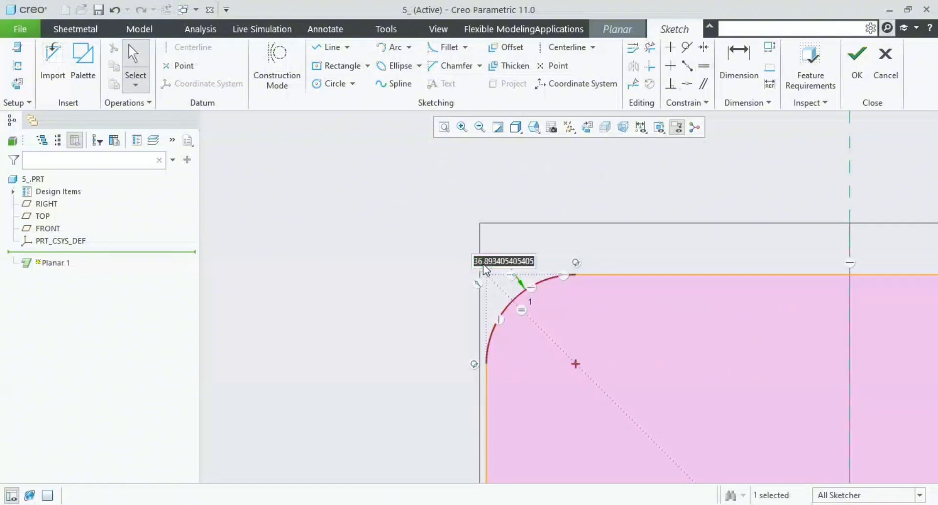
type("50")
key("Return")
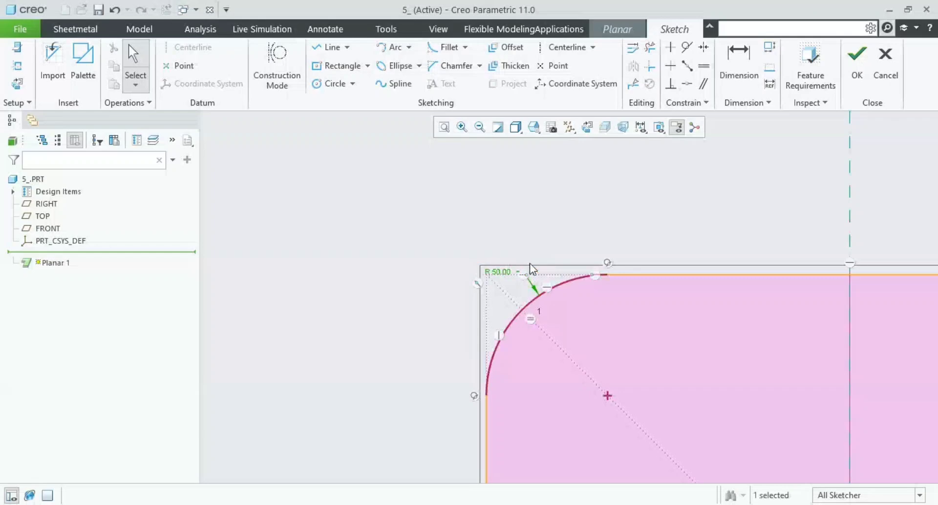
scroll(607, 256, "down", 5)
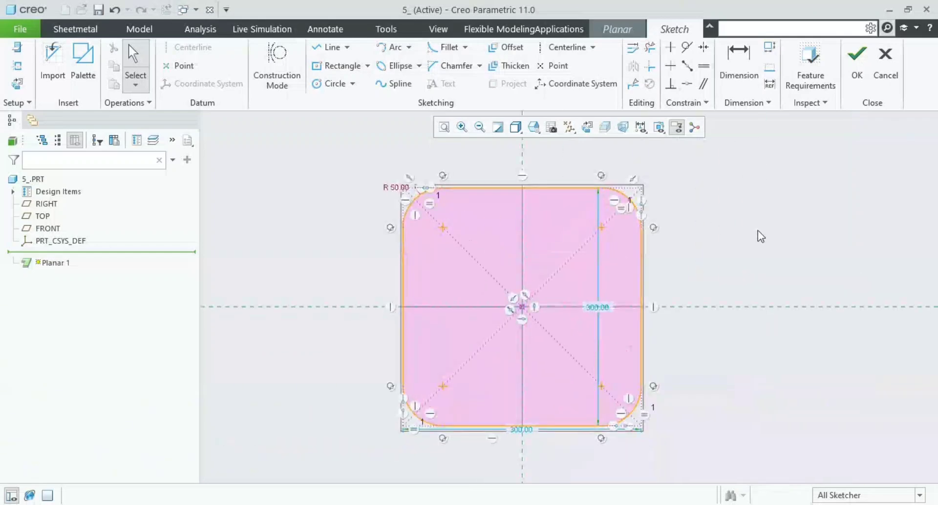
Step: Add a 300 mm vertical dimension between the square's upper and lower edges, placed outside the profile
scroll(618, 322, "up", 3)
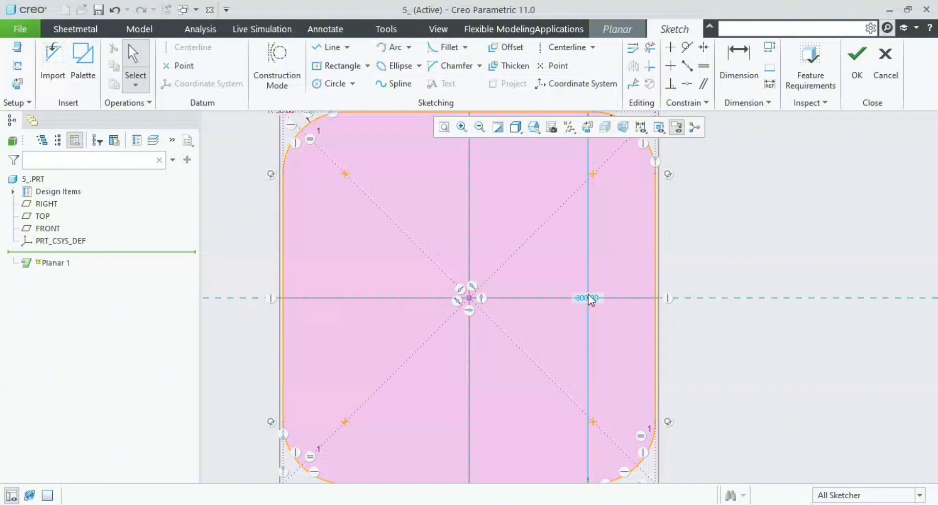
key("d")
scroll(549, 330, "down", 3)
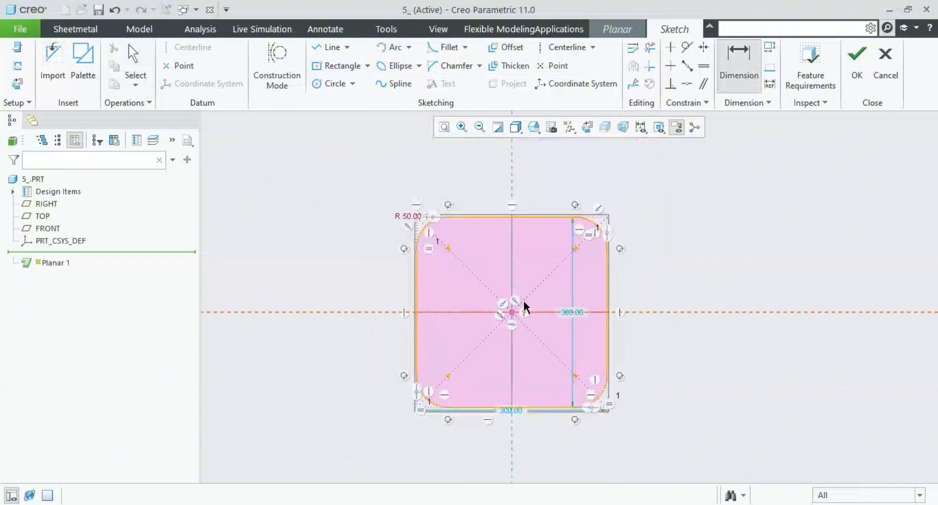
left_click(528, 217)
left_click(485, 408)
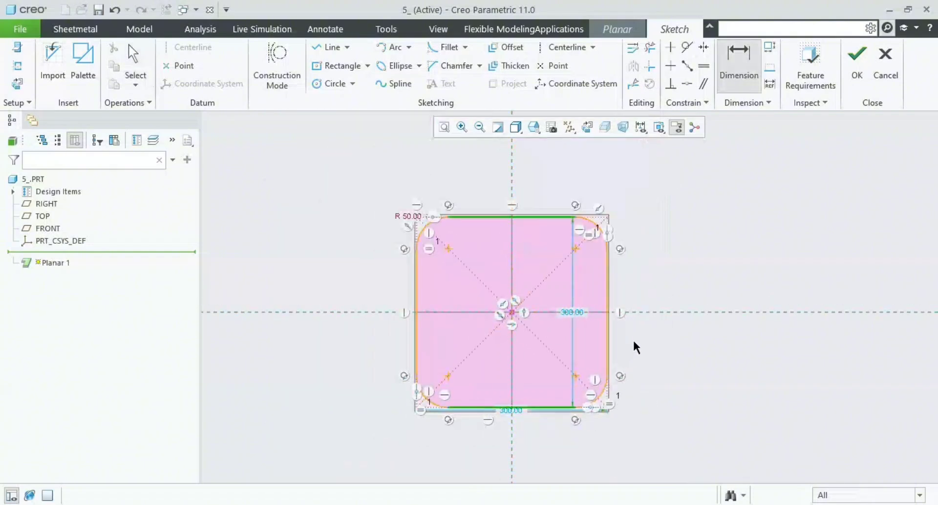
middle_click(672, 299)
key("Return")
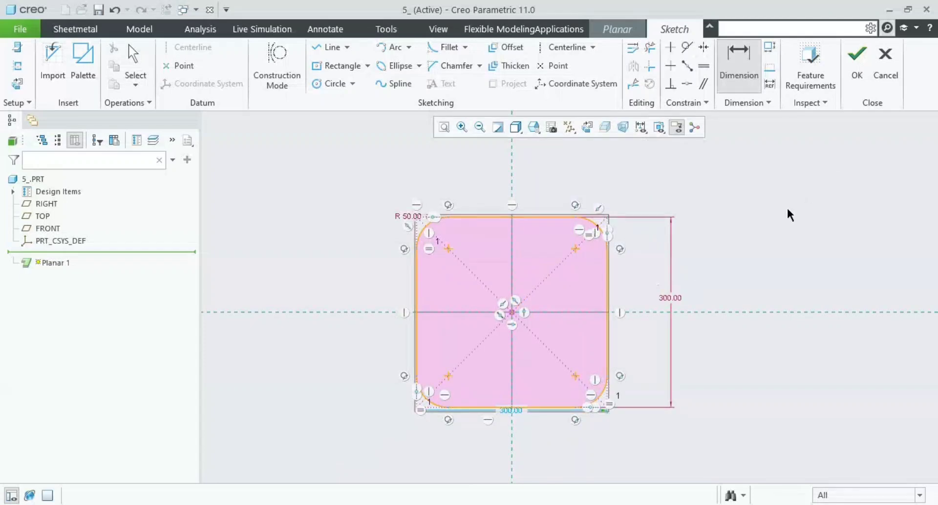
Step: Add a 300 mm horizontal dimension between the square's left and right edges, placed above the profile, and finish the sketch
left_click(543, 217)
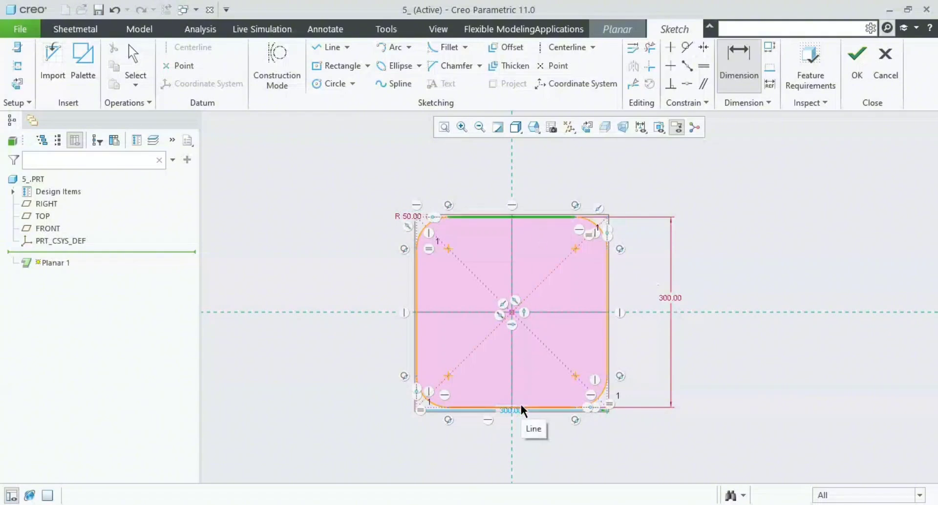
key("Escape")
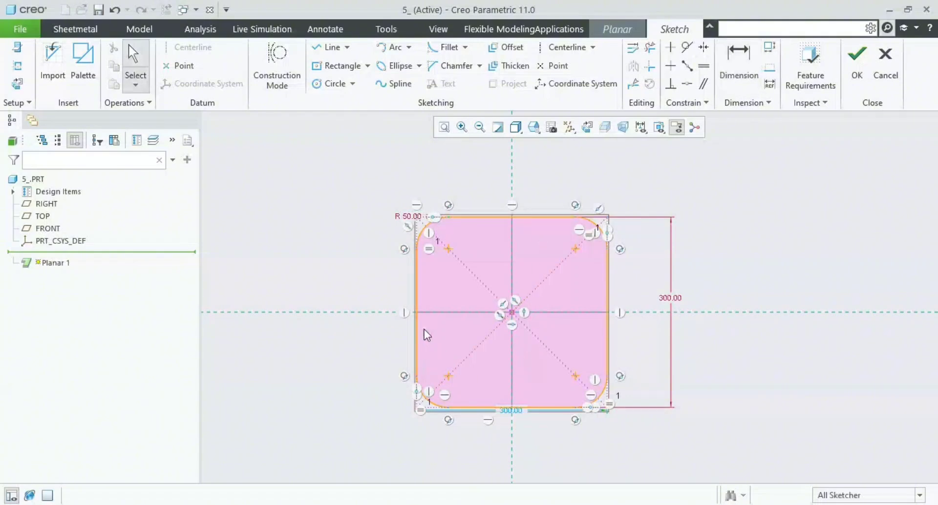
key("d")
left_click(416, 343)
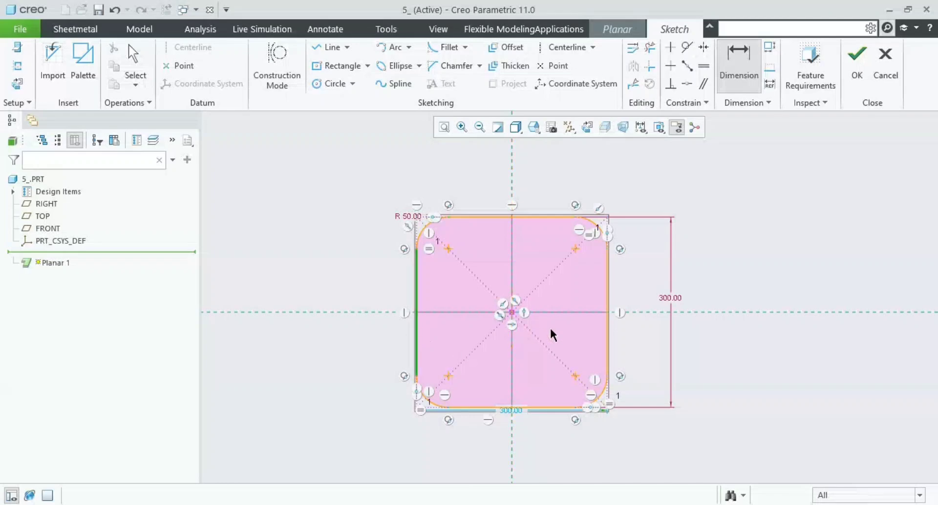
left_click(608, 355)
middle_click(537, 161)
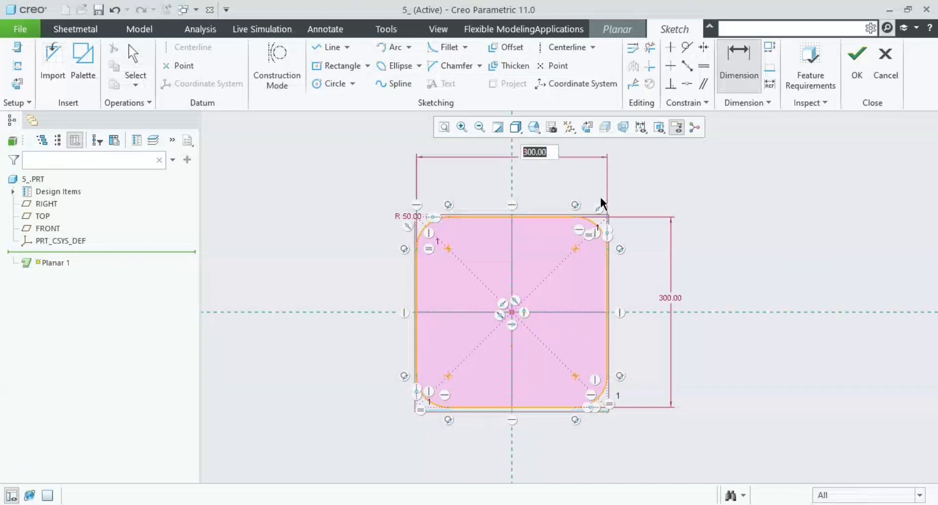
key("Return")
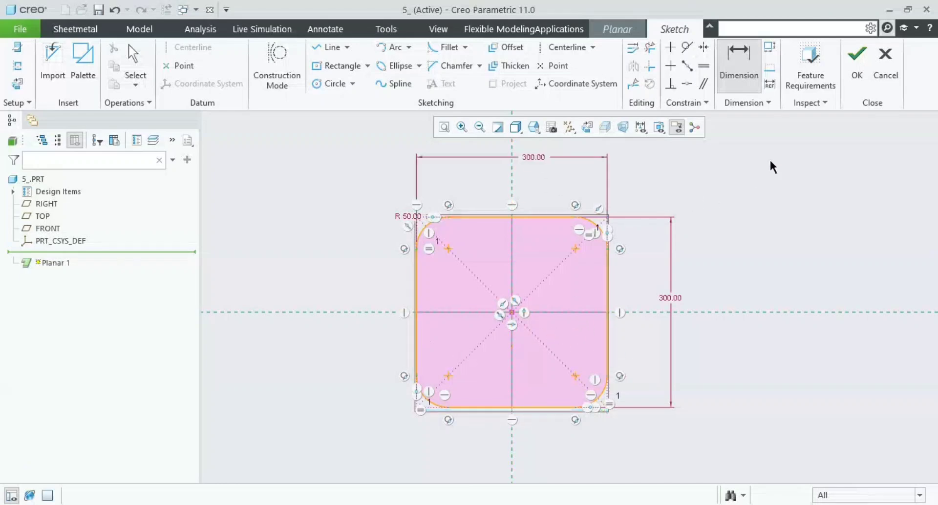
left_click(858, 58)
middle_click_drag(562, 254, 545, 216)
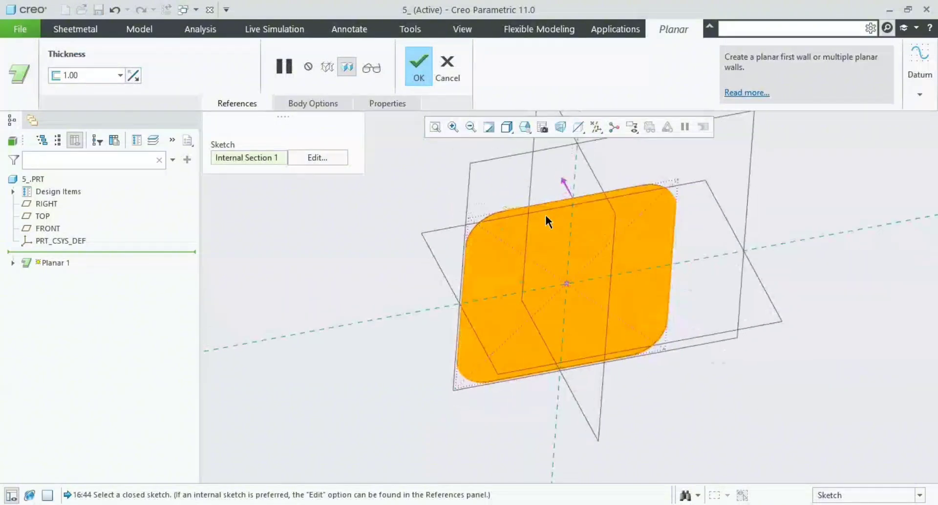
Step: Set the planar wall's thickness to 2.5 mm and finish the wall
scroll(589, 324, "down", 3)
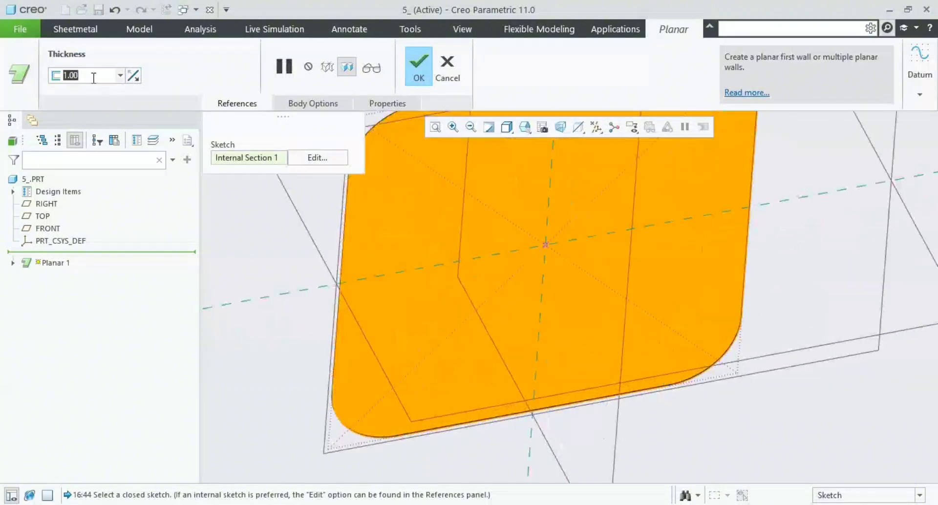
type("5")
key("Return")
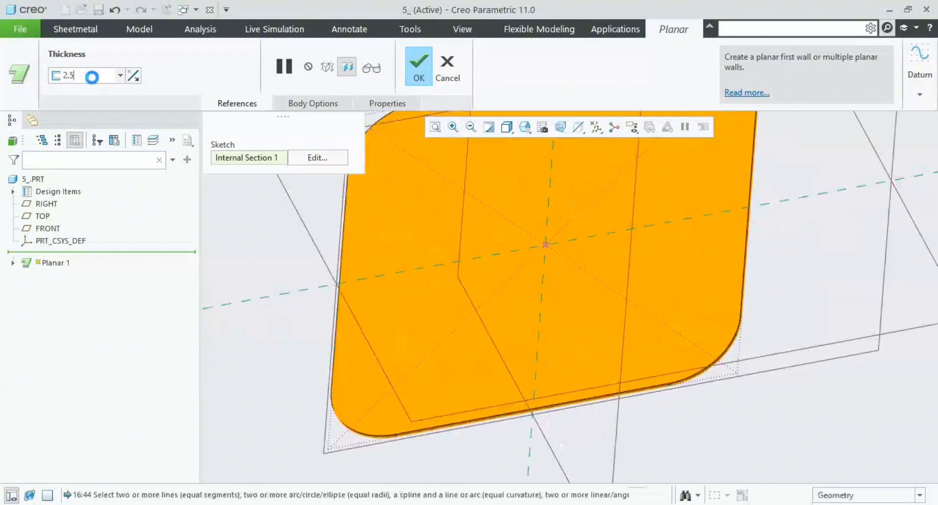
middle_click(252, 201)
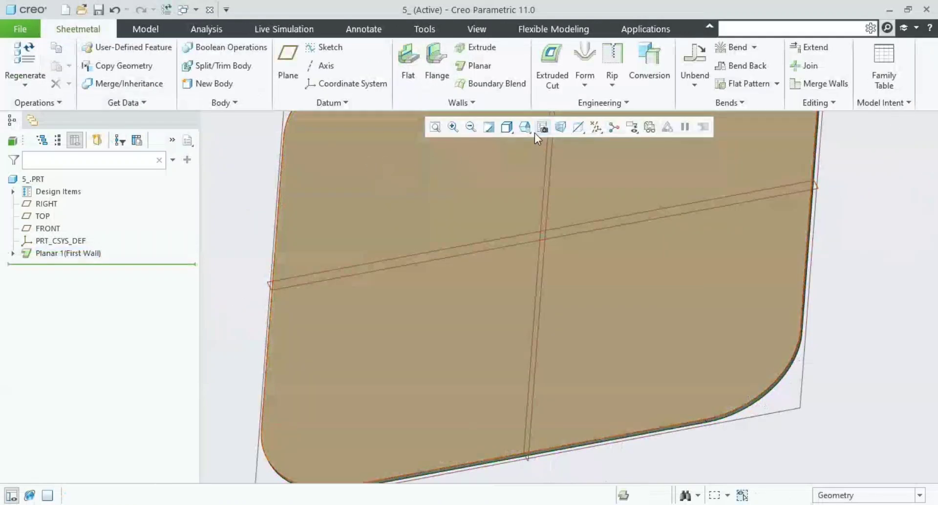
Step: Reorient the finished wall to a saved view and consult the exercise 1160 tray drawing in the image viewer
left_click(527, 128)
left_click(550, 155)
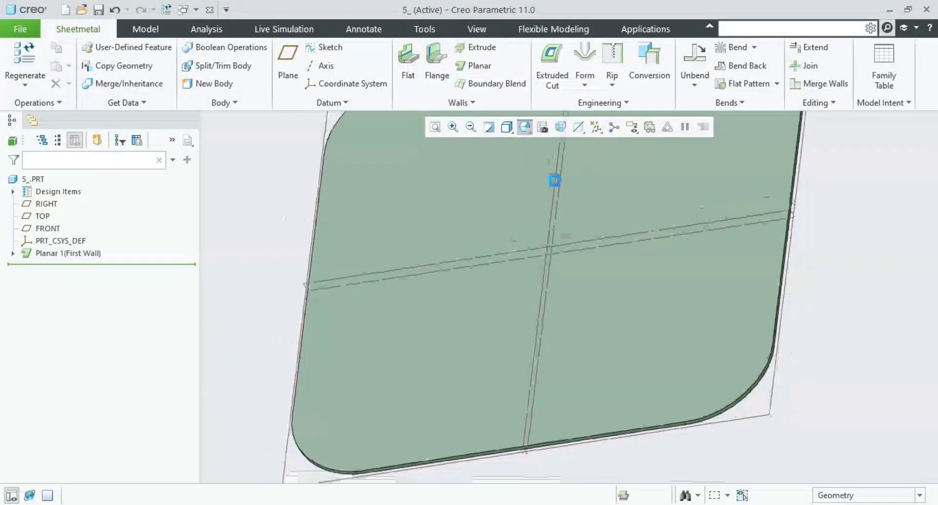
scroll(605, 362, "down", 1)
scroll(606, 361, "up", 1)
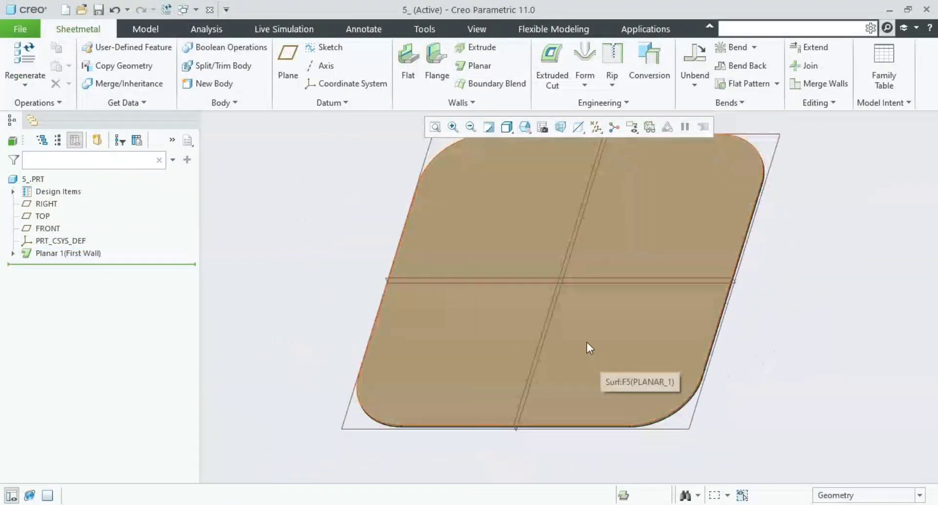
key("alt+Tab")
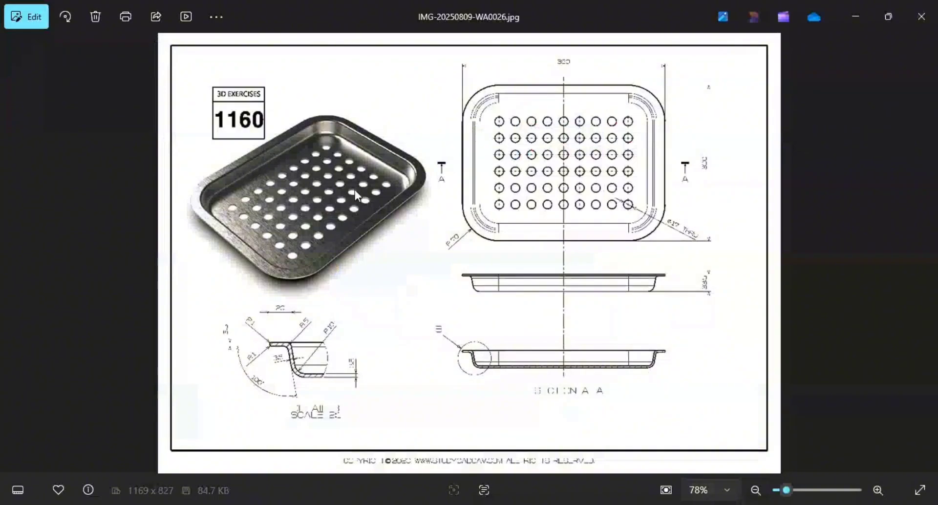
key("alt+Tab")
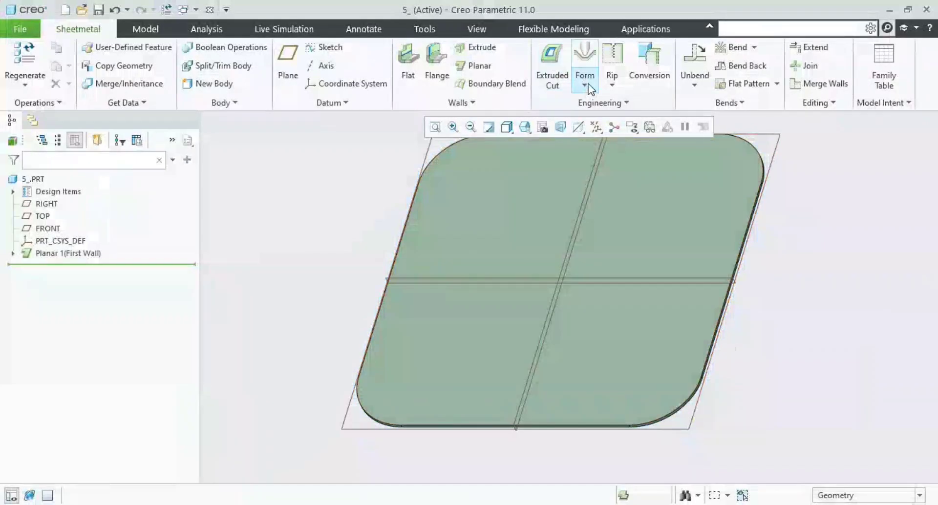
Step: Start a Sketched Form on the wall's face and select its outer edges for Offset as a rule-based tangent chain
left_click(585, 87)
left_click(641, 131)
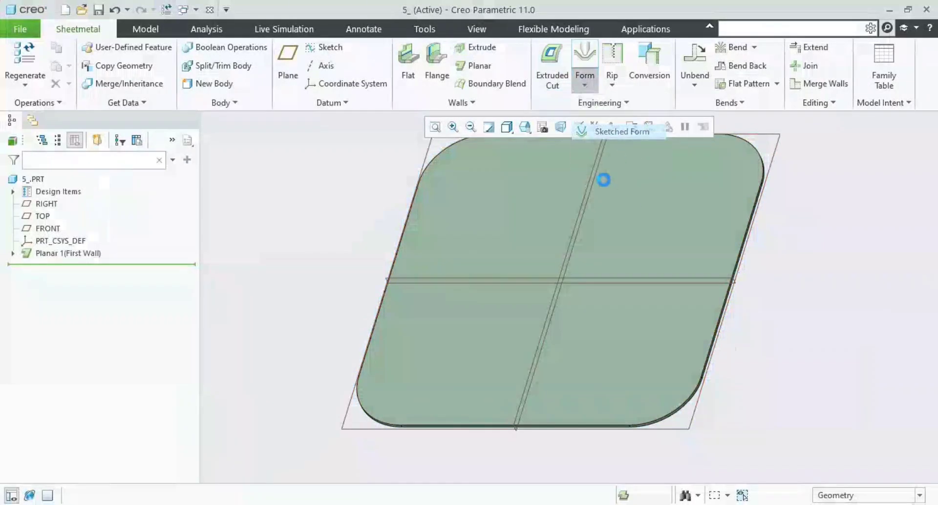
left_click(541, 262)
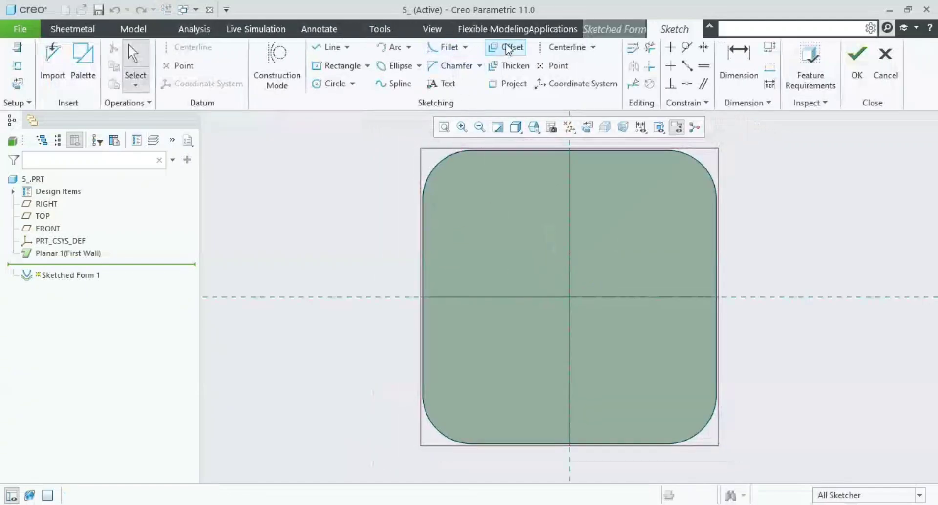
left_click(508, 49)
left_click(521, 151)
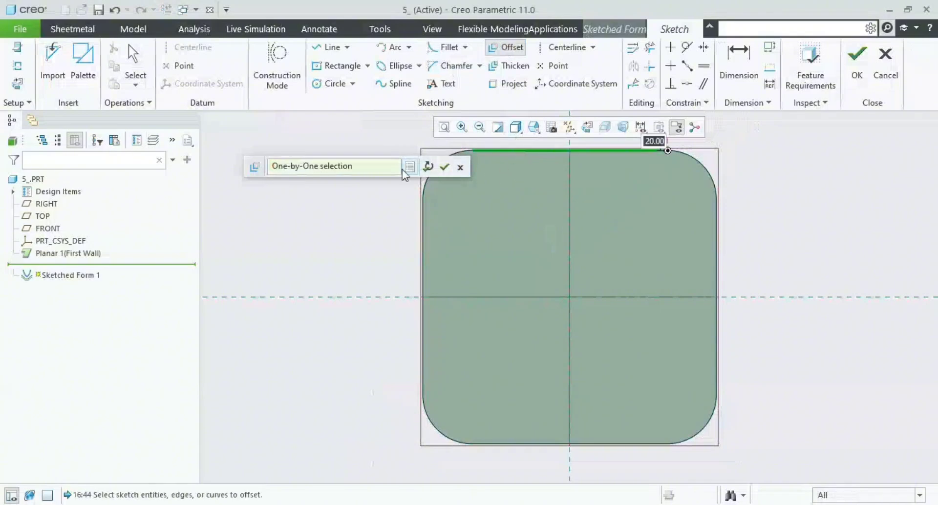
left_click(427, 167)
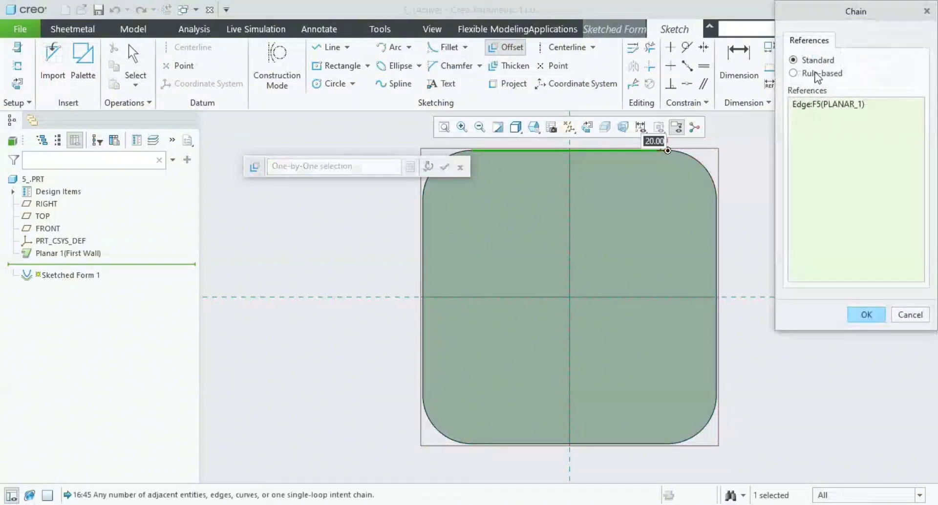
left_click(816, 73)
scroll(666, 169, "down", 2)
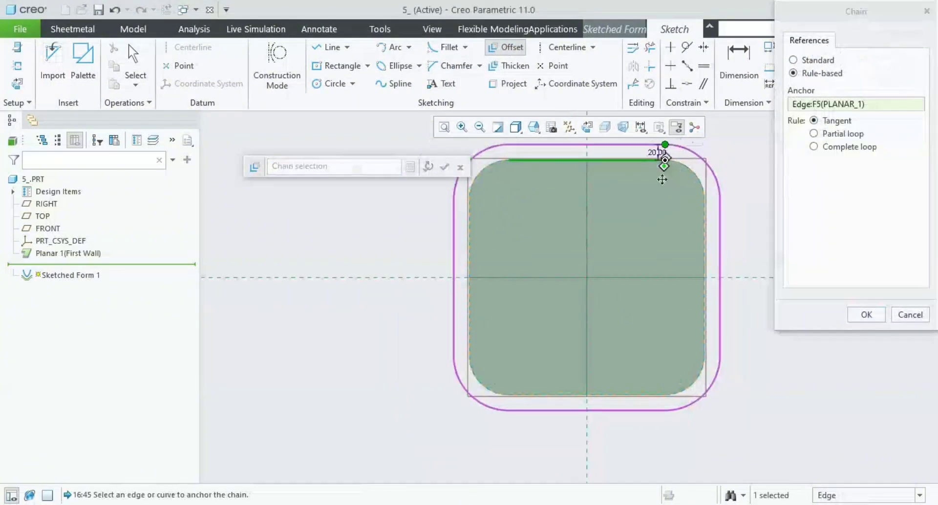
scroll(665, 166, "up", 1)
scroll(645, 215, "up", 1)
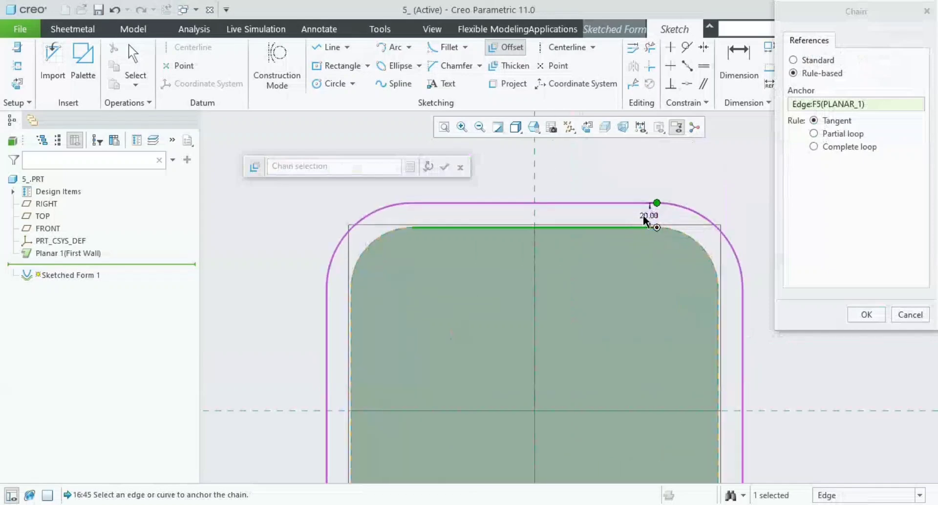
Step: Set the outline's offset to -20 mm so it lies inside the wall, and finish the form's sketch
double_click(644, 220)
key("Return")
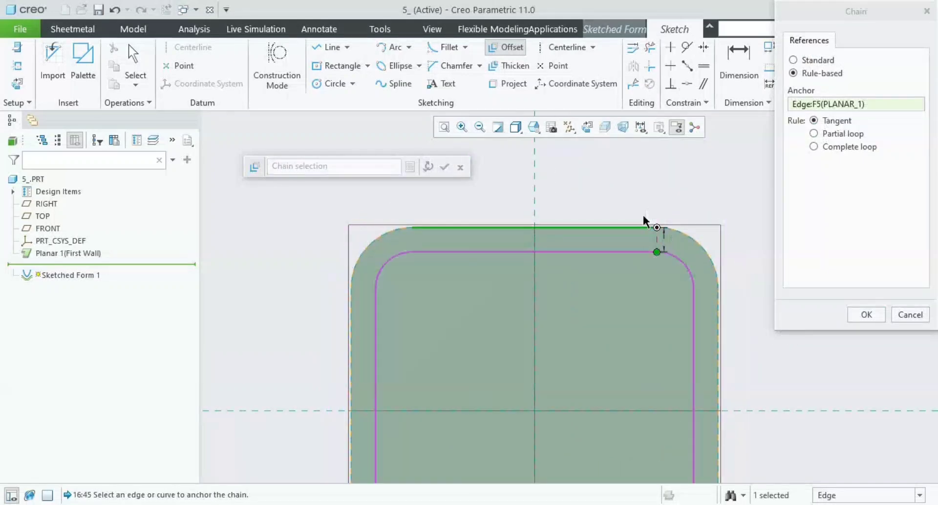
scroll(654, 175, "up", 2)
middle_click_drag(638, 264, 543, 252, "shift")
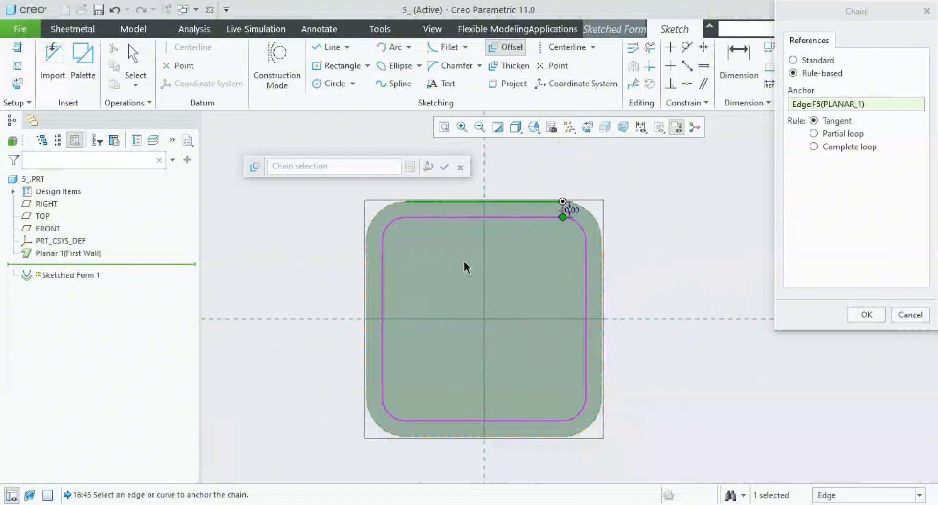
left_click(860, 315)
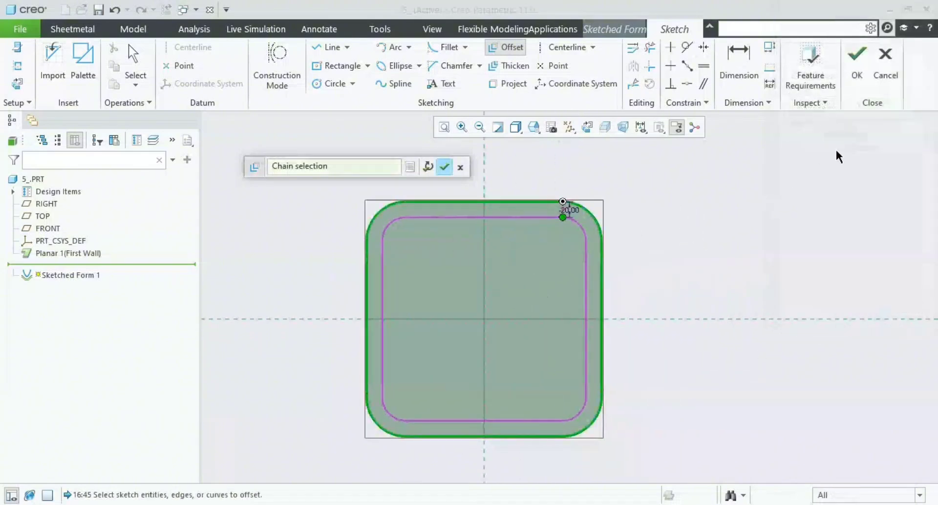
middle_click(771, 243)
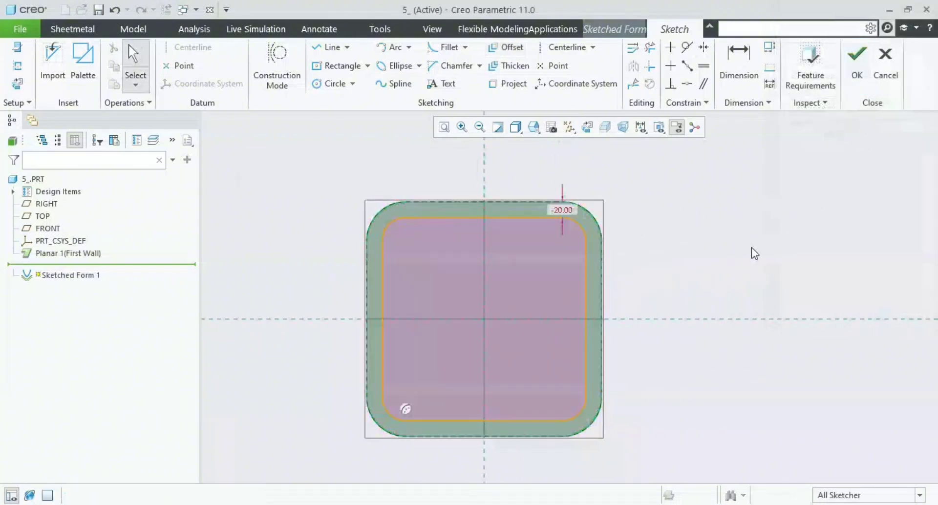
left_click(857, 61)
Step: Flip the punch form's depth direction and set its depth to 33 mm
middle_click_drag(546, 280, 546, 276)
scroll(518, 358, "down", 4)
middle_click_drag(542, 363, 637, 332, "shift")
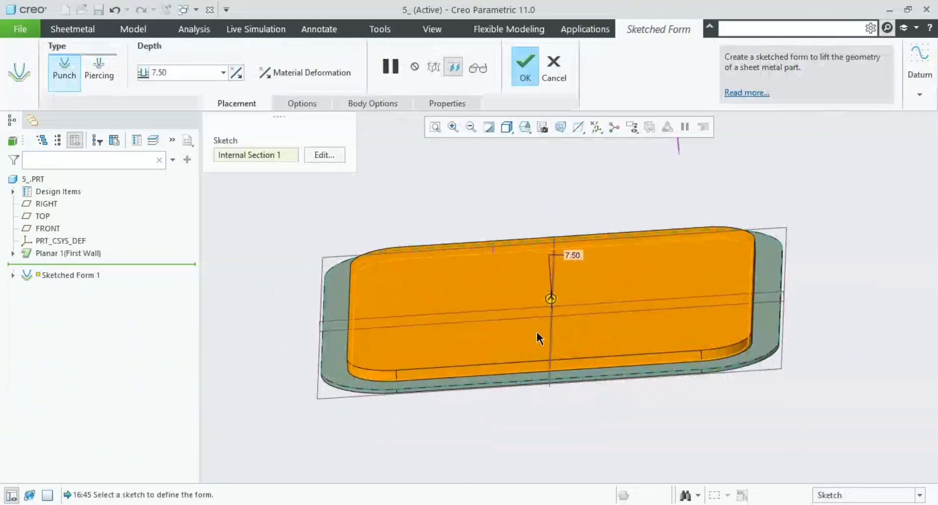
middle_click_drag(570, 344, 573, 257)
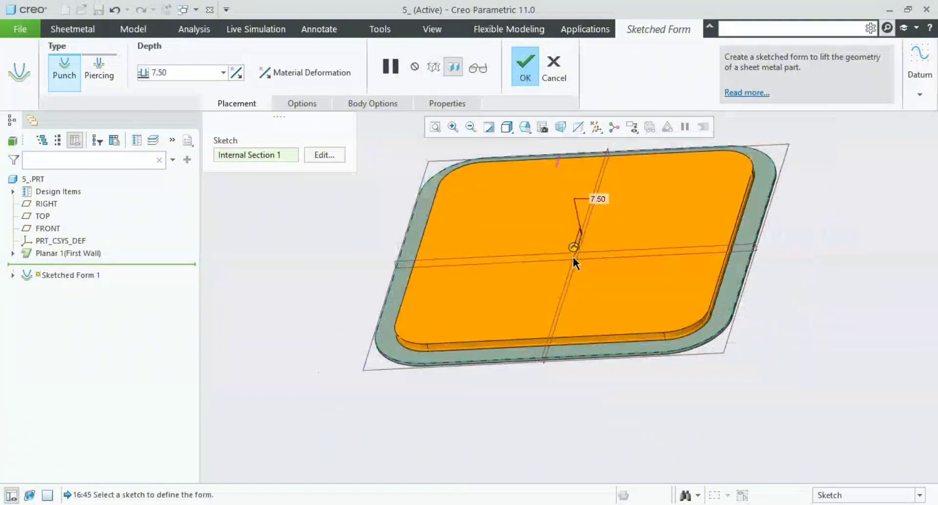
left_click(236, 74)
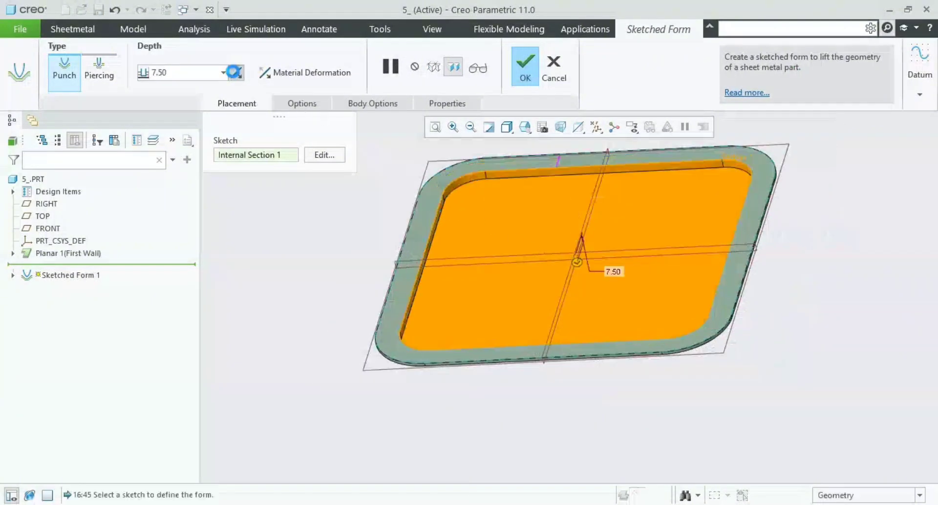
left_click(175, 75)
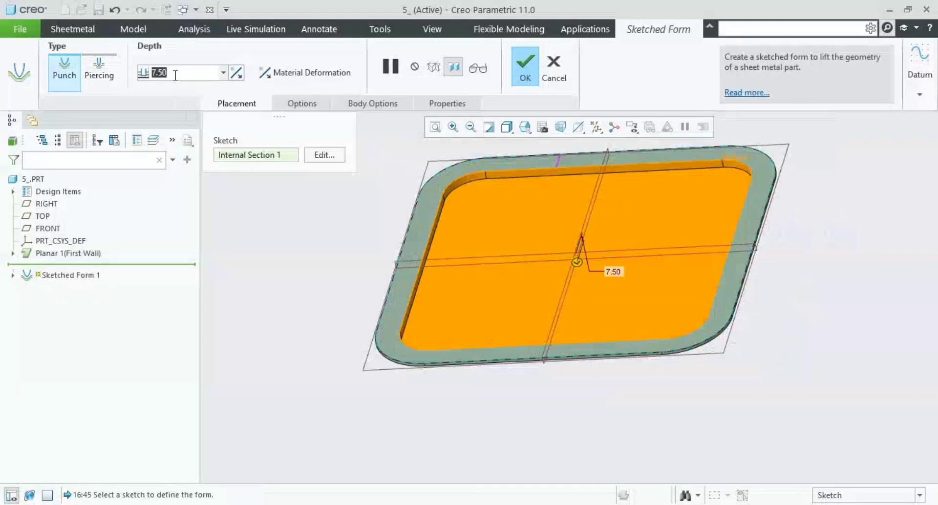
type("33")
key("Return")
scroll(386, 388, "down", 2)
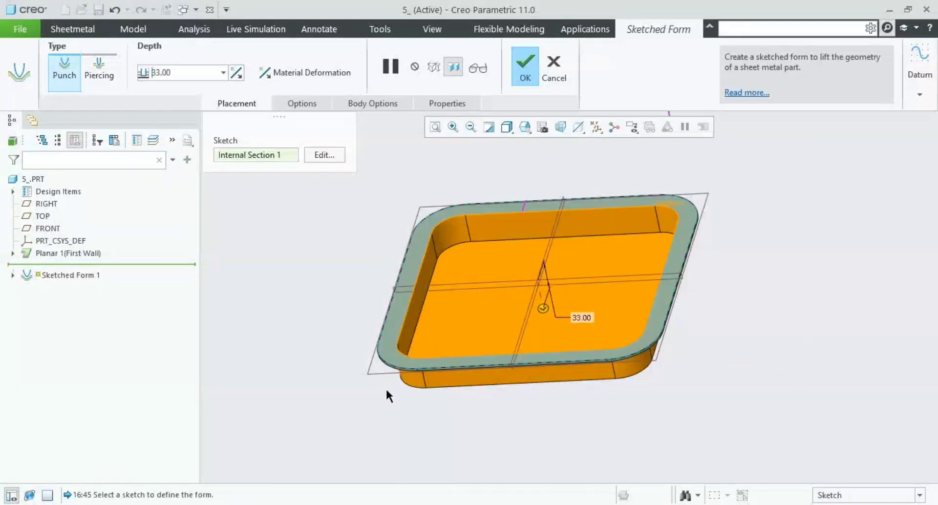
Step: Add a 10° taper to the side walls of the punch form
mouse_move(504, 382)
middle_mouse_down()
mouse_move(500, 364)
mouse_move(462, 339)
mouse_move(415, 412)
mouse_move(423, 424)
middle_mouse_up()
scroll(384, 401, "up", 2)
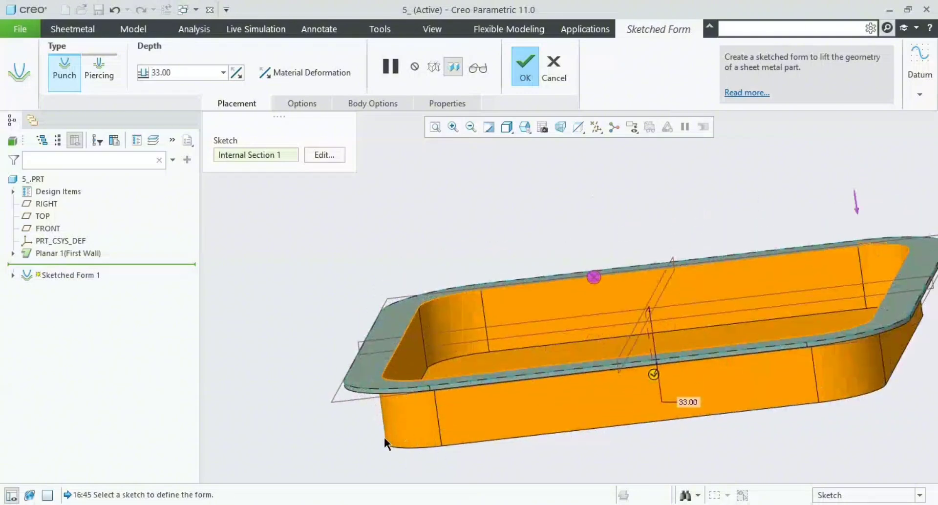
left_click(286, 105)
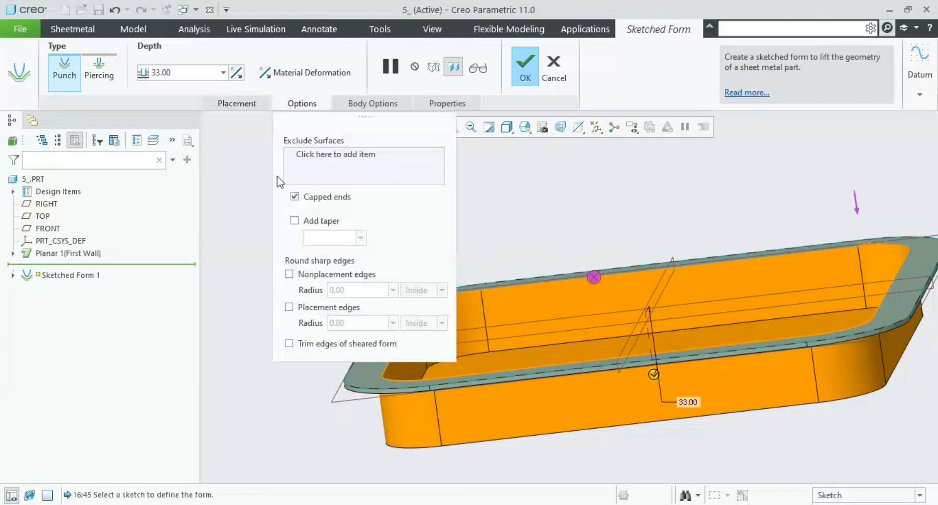
left_click(317, 221)
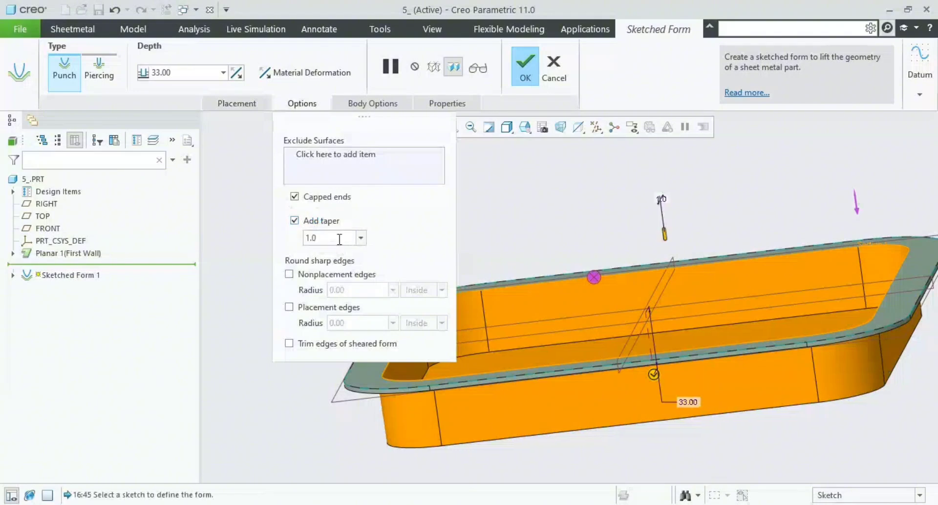
left_click(339, 238)
type("1")
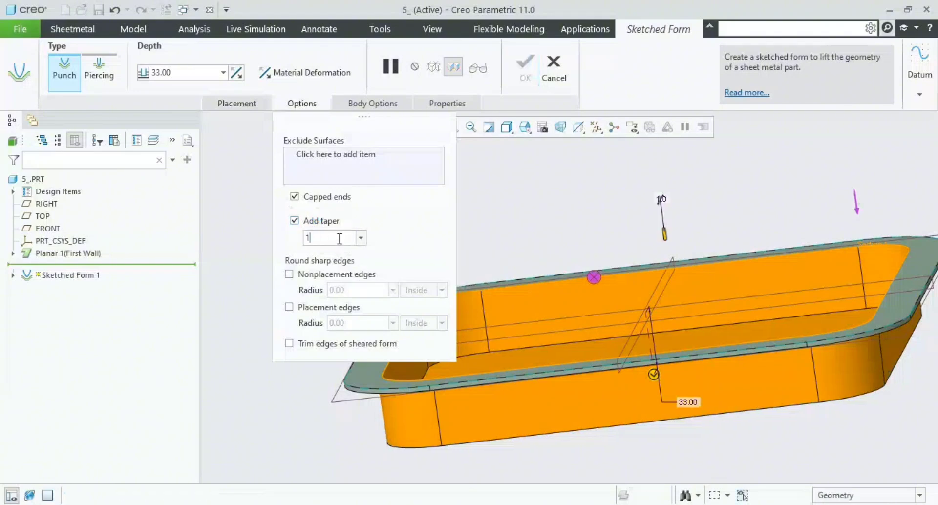
type("0")
key("Return")
scroll(640, 398, "up", 3)
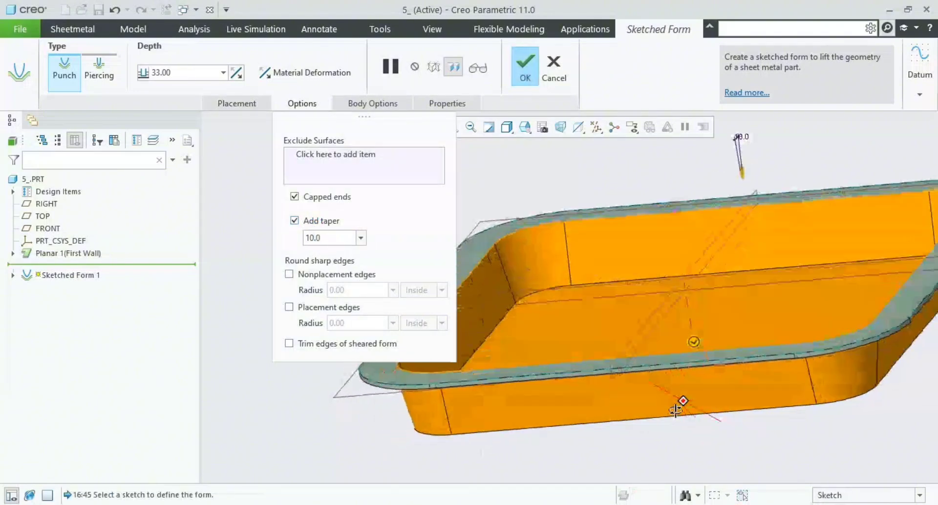
scroll(599, 353, "down", 3)
middle_click_drag(591, 401, 585, 412)
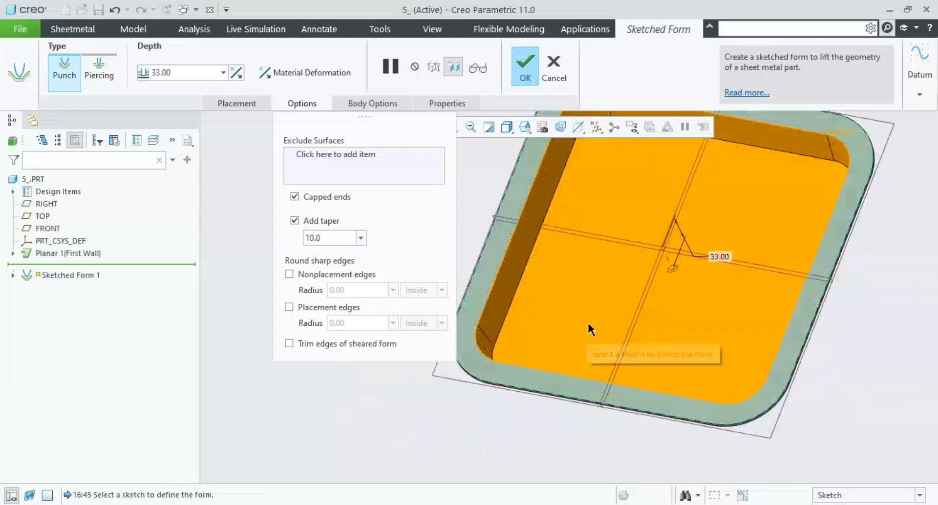
middle_click_drag(587, 330, 588, 294)
scroll(581, 290, "up", 3)
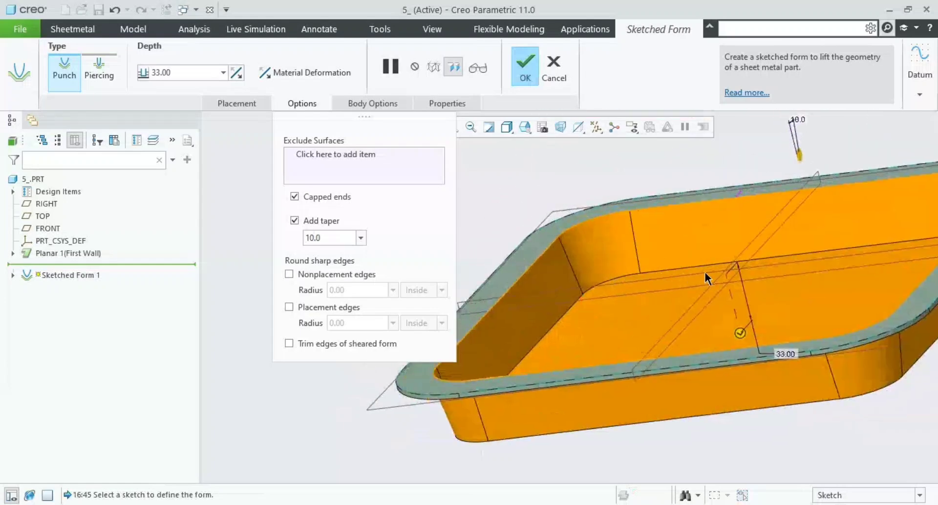
Step: Round the form's placement edges with a 5 mm radius using the Outside dimension scheme
left_click(289, 306)
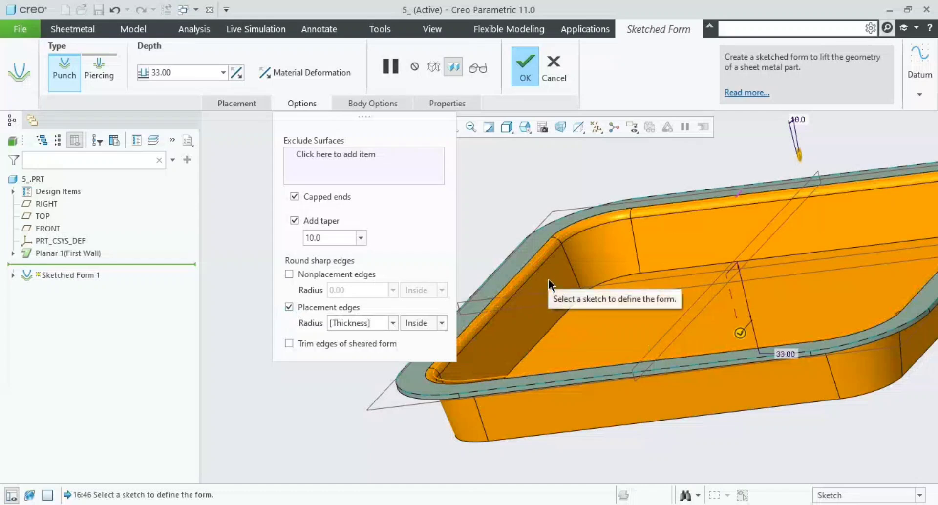
left_click(442, 323)
left_click(429, 339)
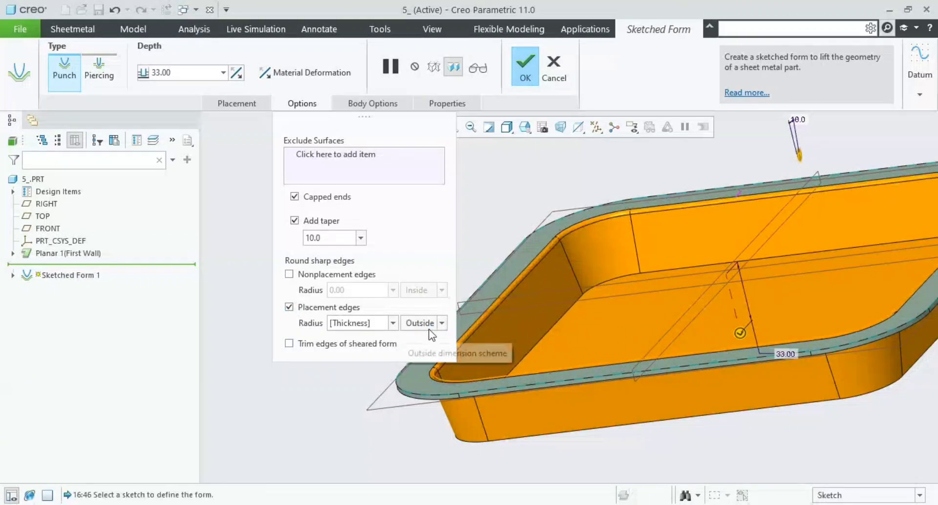
double_click(374, 324)
type("5")
key("Return")
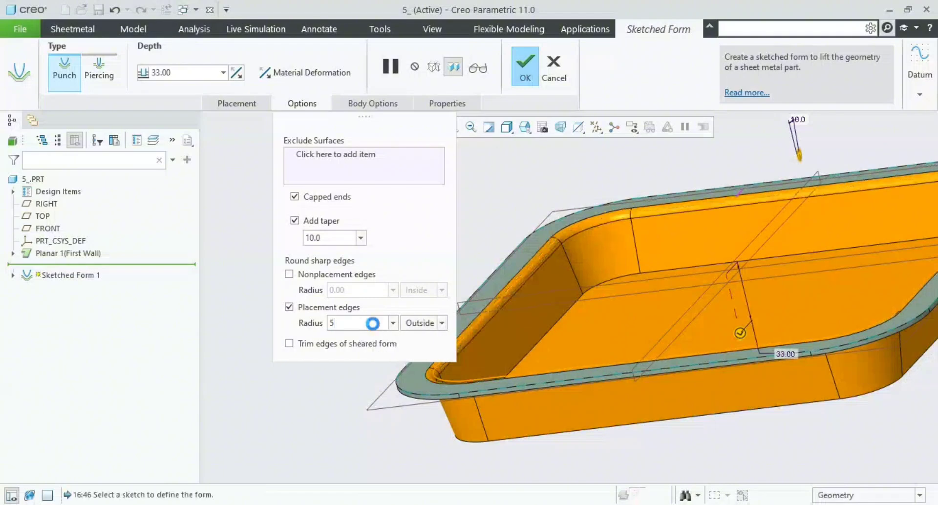
Step: Round the form's nonplacement edges with a 10 mm radius, dimensioned Outside, and complete the Sketched Form
left_click(292, 276)
double_click(373, 290)
type("10")
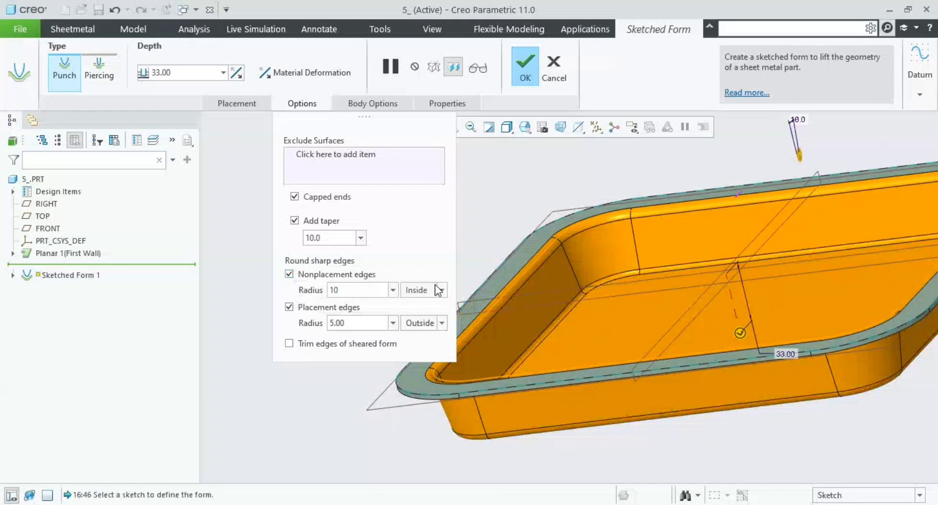
left_click(438, 290)
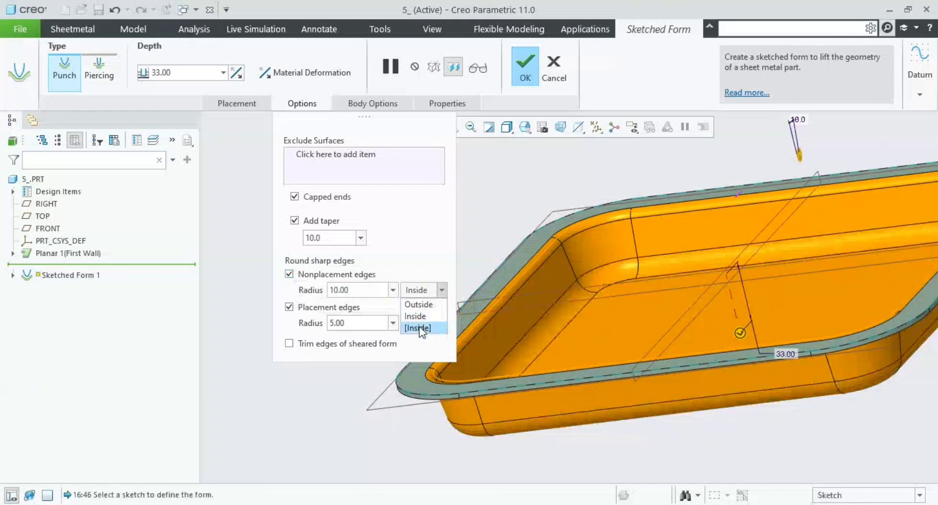
left_click(418, 304)
scroll(676, 346, "up", 2)
mouse_move(676, 341)
middle_mouse_down()
mouse_move(692, 321)
mouse_move(699, 337)
mouse_move(702, 283)
mouse_move(777, 251)
middle_mouse_up()
scroll(782, 256, "up", 2)
middle_click(786, 265)
left_click(787, 266)
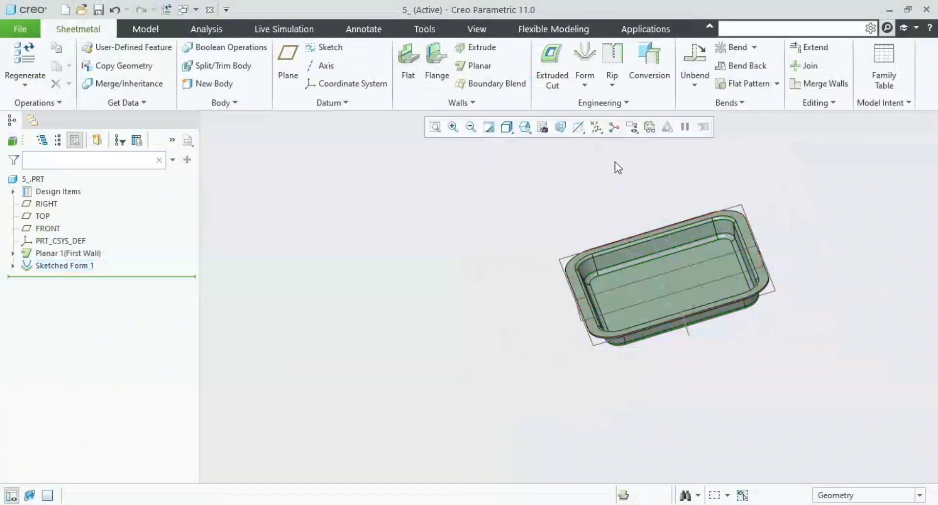
Step: Round the upper and lower outer edges of the tray's rim with a 1 mm radius
left_click(525, 127)
left_click(562, 153)
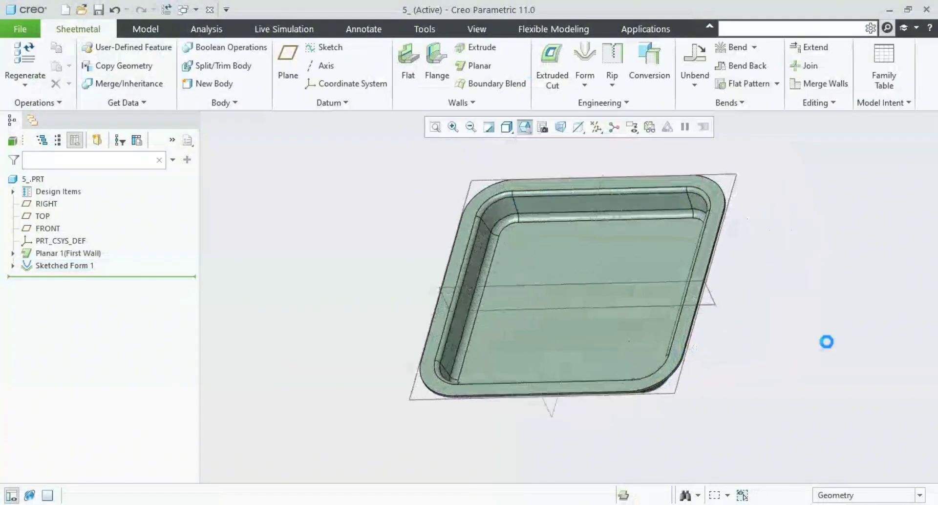
scroll(643, 403, "up", 8)
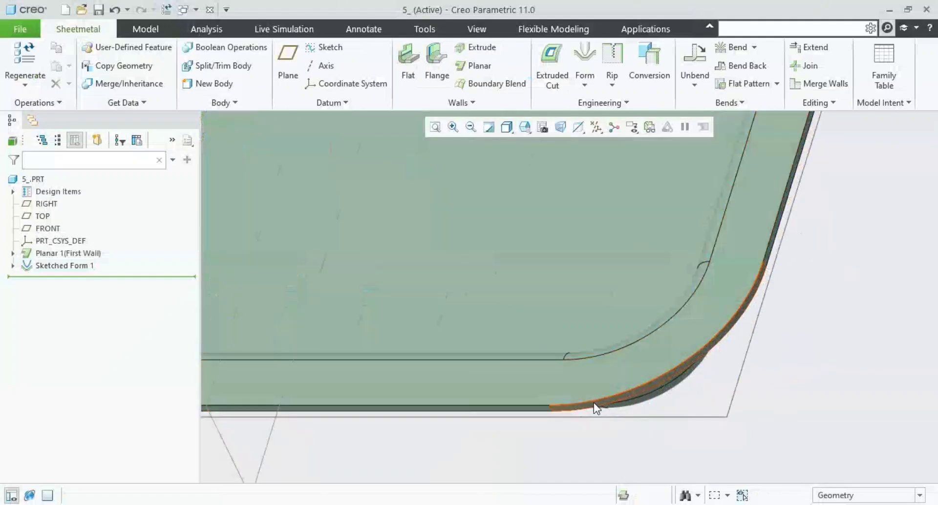
left_click(593, 398)
left_click(624, 101)
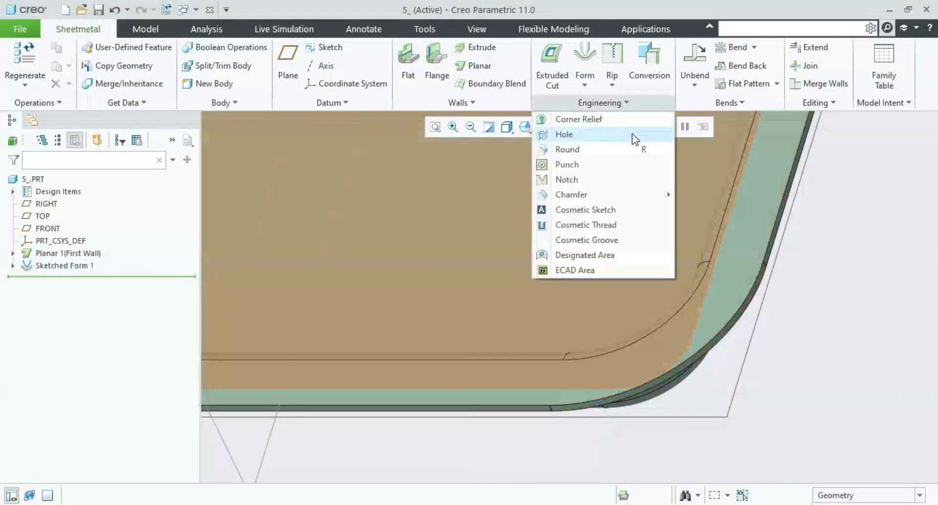
left_click(634, 145)
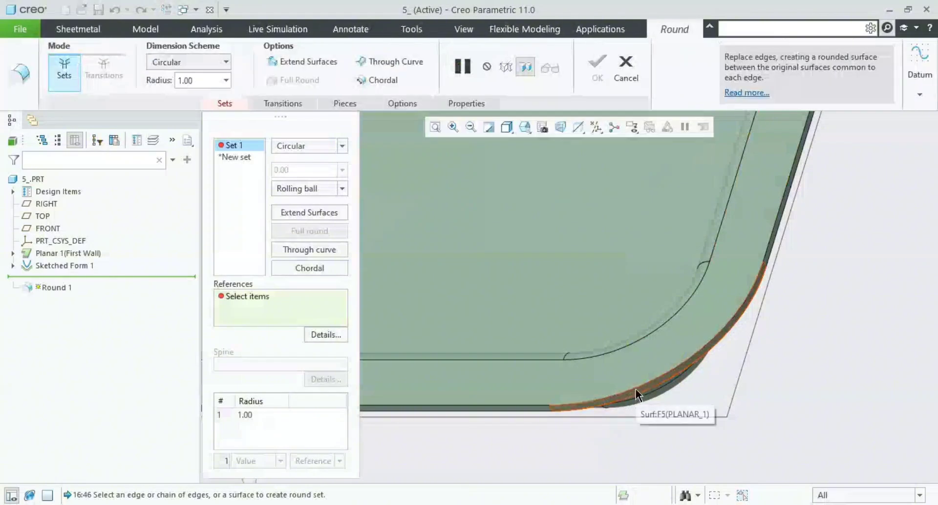
left_click(639, 401)
scroll(640, 403, "up", 3)
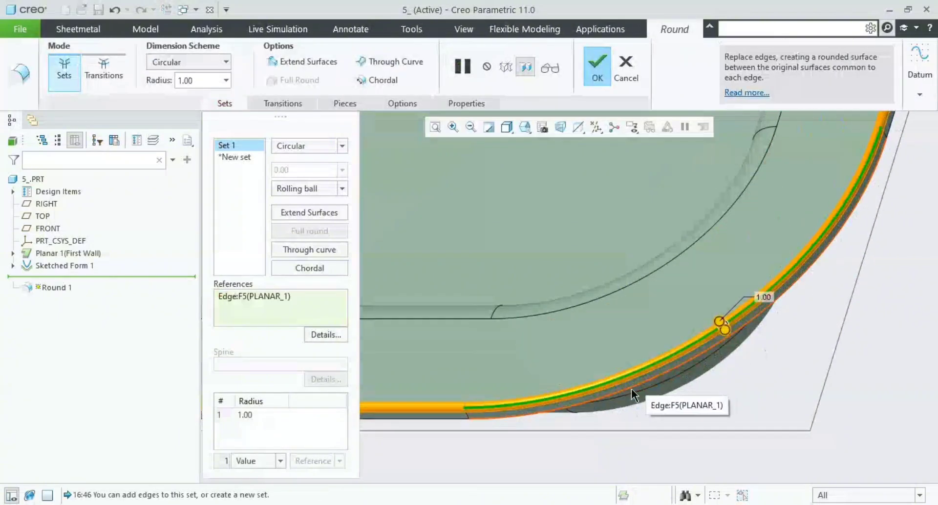
left_click(422, 418, "ctrl")
scroll(423, 417, "down", 3)
middle_click_drag(480, 405, 709, 377, "shift")
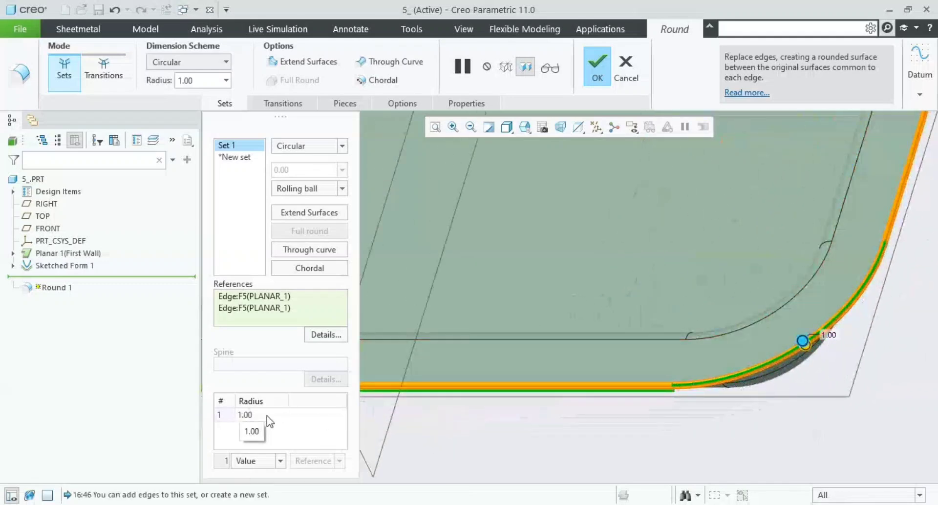
middle_click(569, 418)
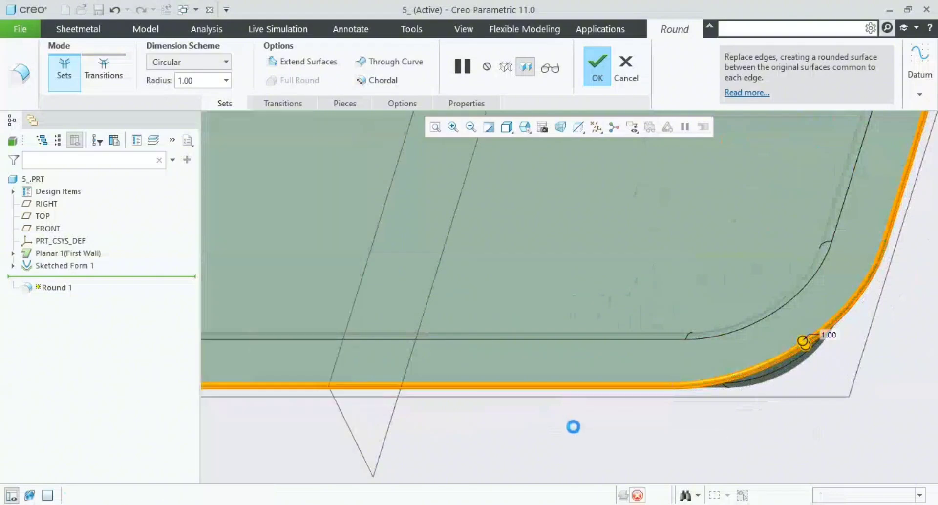
Step: Inspect the rounded rim from several angles and check the hole pattern on the exercise 1160 drawing
scroll(761, 414, "down", 5)
middle_click_drag(608, 334, 615, 352)
scroll(480, 209, "up", 6)
scroll(503, 324, "up", 4)
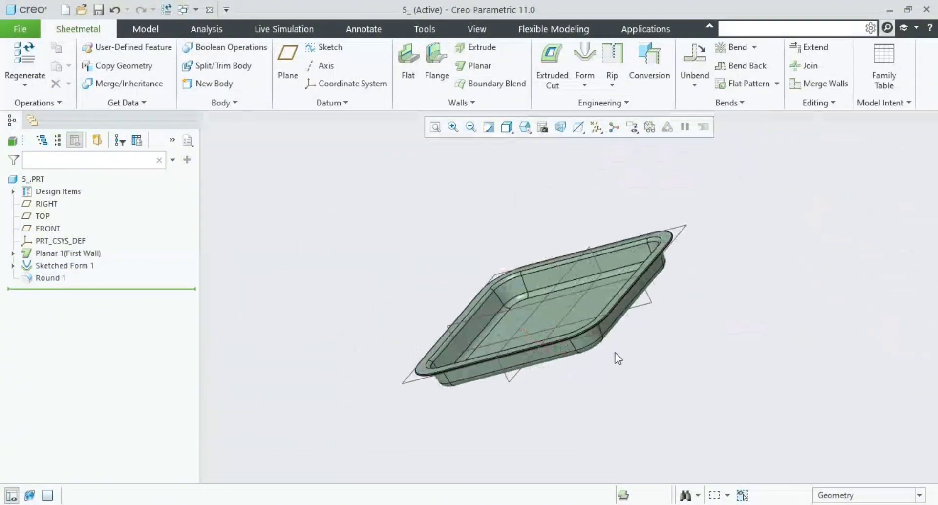
left_click(525, 128)
left_click(604, 156)
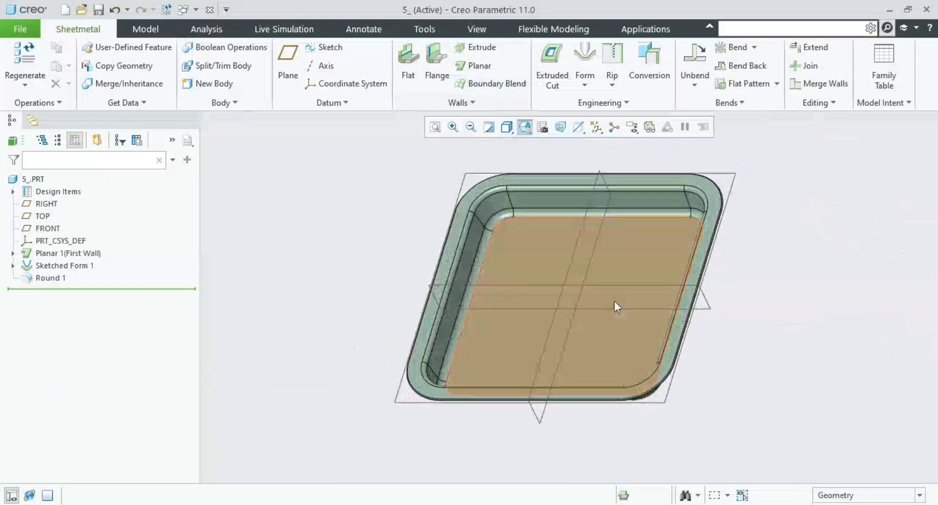
middle_click_drag(747, 316, 672, 327, "shift")
key("alt+Tab")
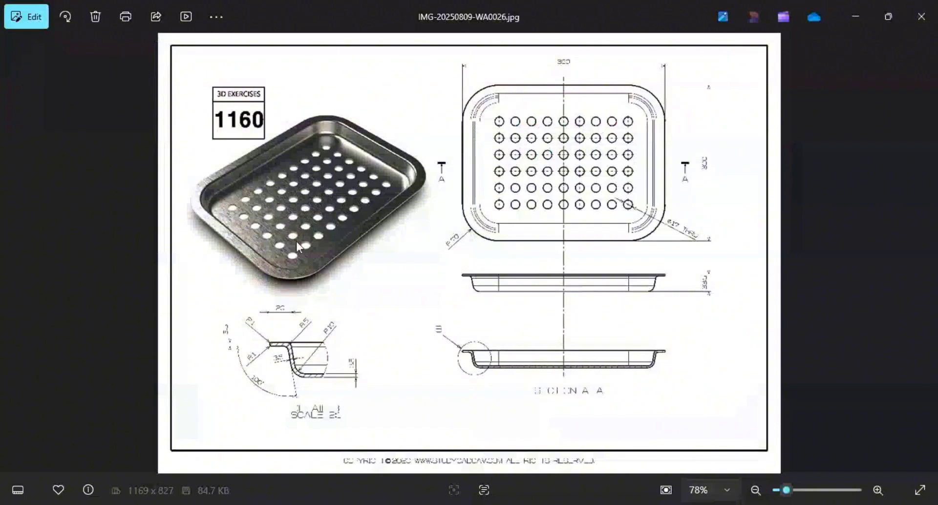
key("alt+Tab")
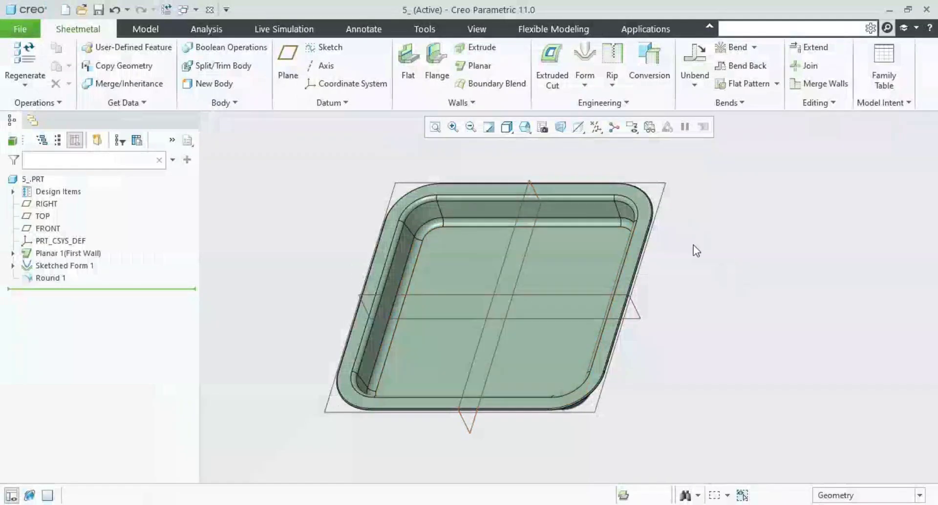
Step: Start an extruded cut on the tray floor and sketch two equal circles, about 7.5 mm in diameter, on the vertical reference above the centre
left_click(549, 62)
left_click(546, 275)
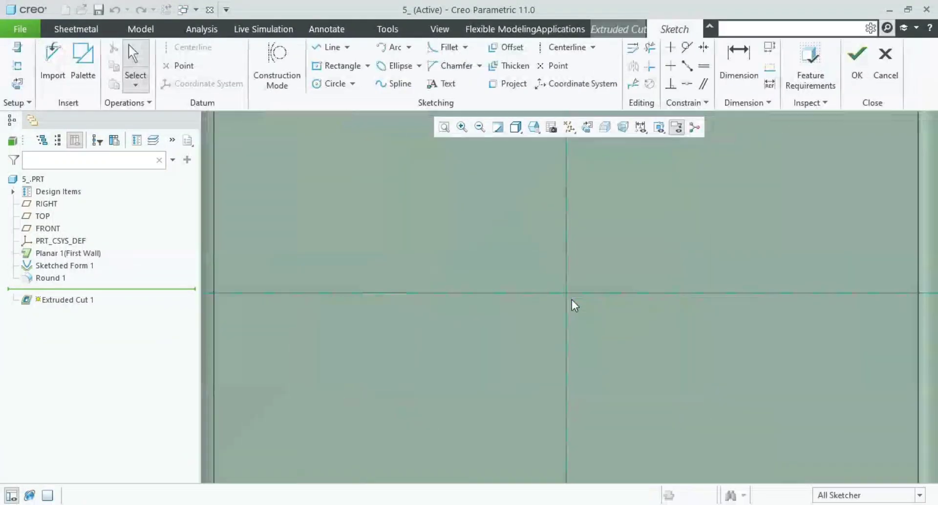
middle_click_drag(604, 291, 516, 300, "shift")
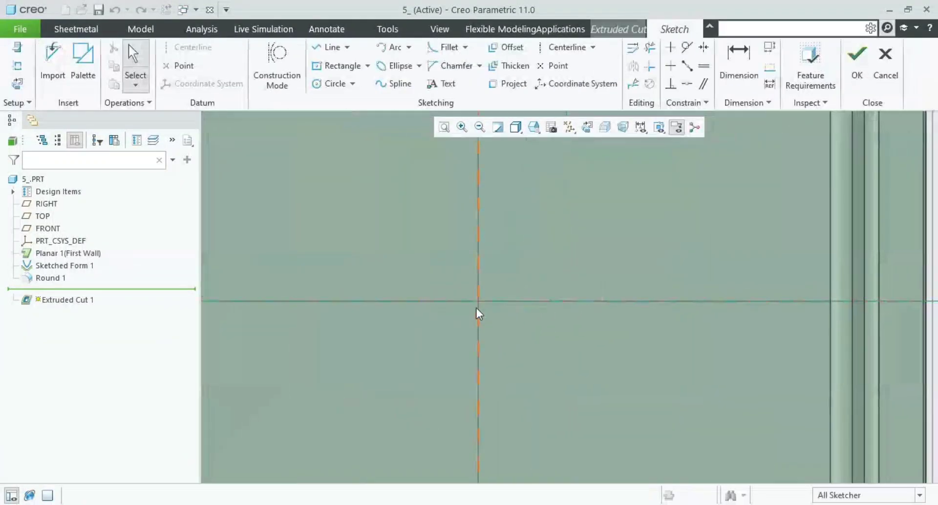
left_click(334, 88)
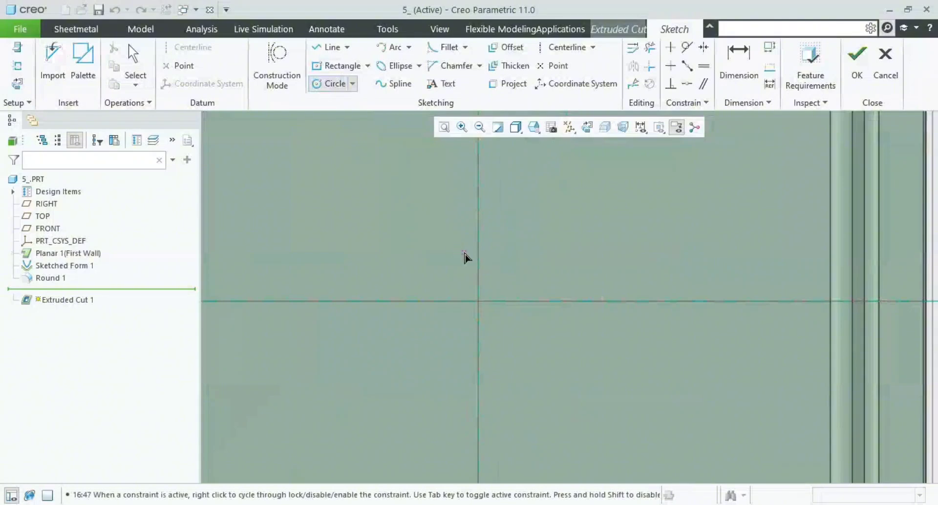
left_click(489, 262)
middle_click_drag(500, 233, 484, 287, "shift")
scroll(478, 222, "down", 2)
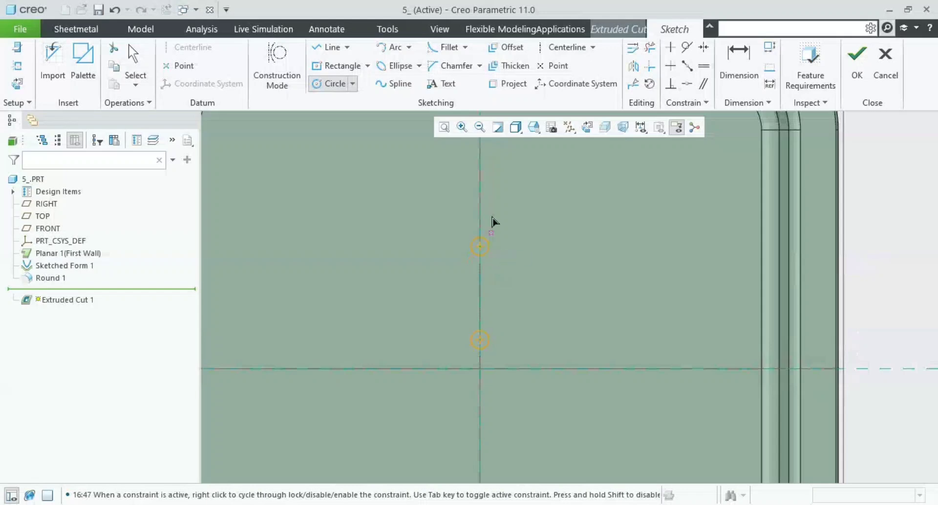
middle_click_drag(494, 239, 481, 187)
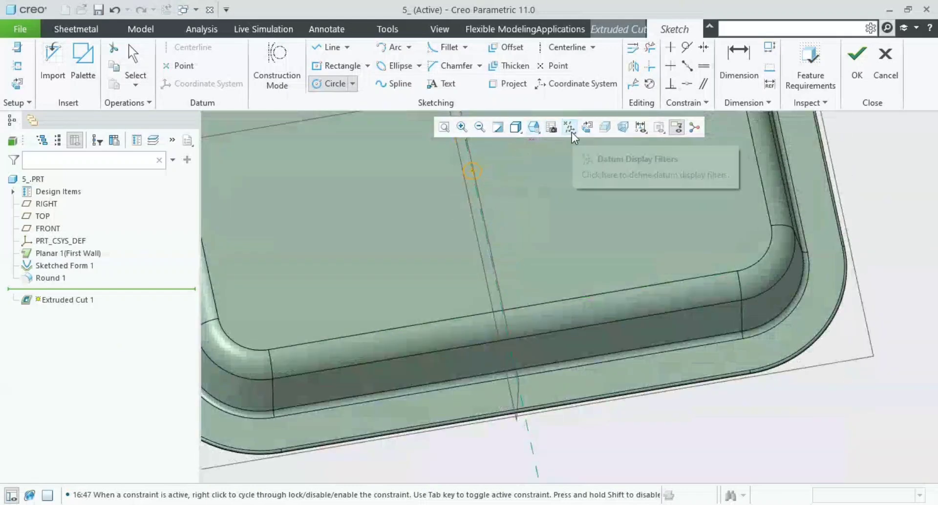
Step: Add a third circle of equal size on the vertical reference, above the two existing circles
left_click(590, 131)
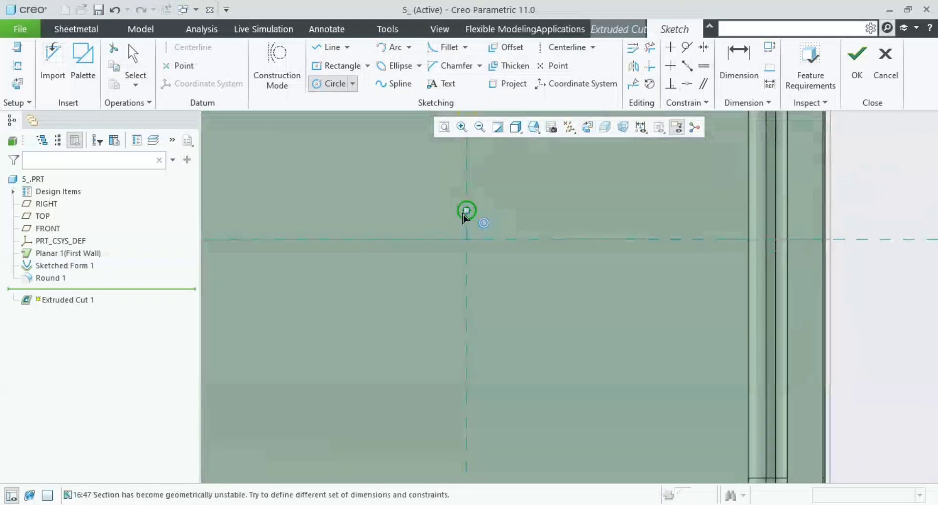
middle_click_drag(462, 214, 482, 342, "shift")
scroll(503, 239, "down", 2)
middle_click_drag(502, 238, 494, 307, "shift")
scroll(489, 276, "up", 3)
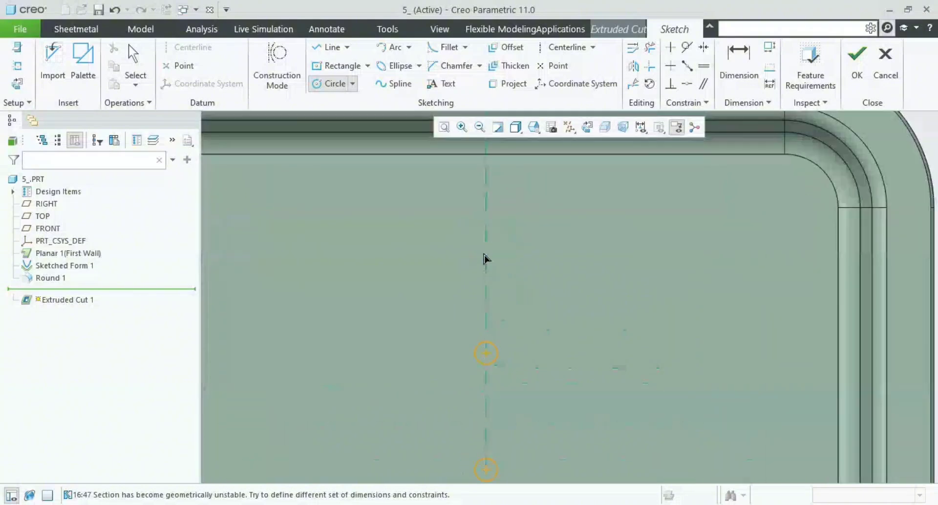
left_click(485, 254)
scroll(515, 357, "down", 3)
scroll(489, 345, "up", 4)
Step: Sketch three more circles of equal size on the vertical reference, below the horizontal centre line
left_click(499, 291)
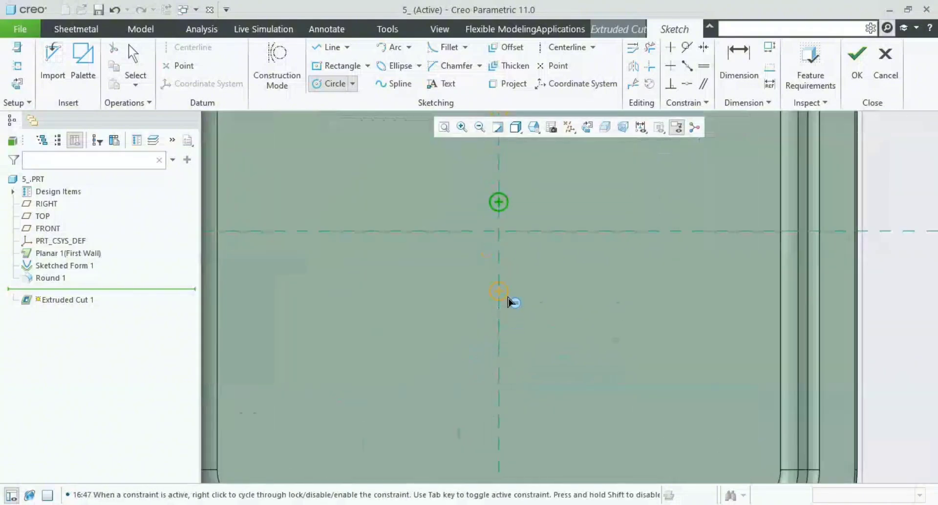
left_click(507, 297)
middle_click_drag(502, 341, 511, 268)
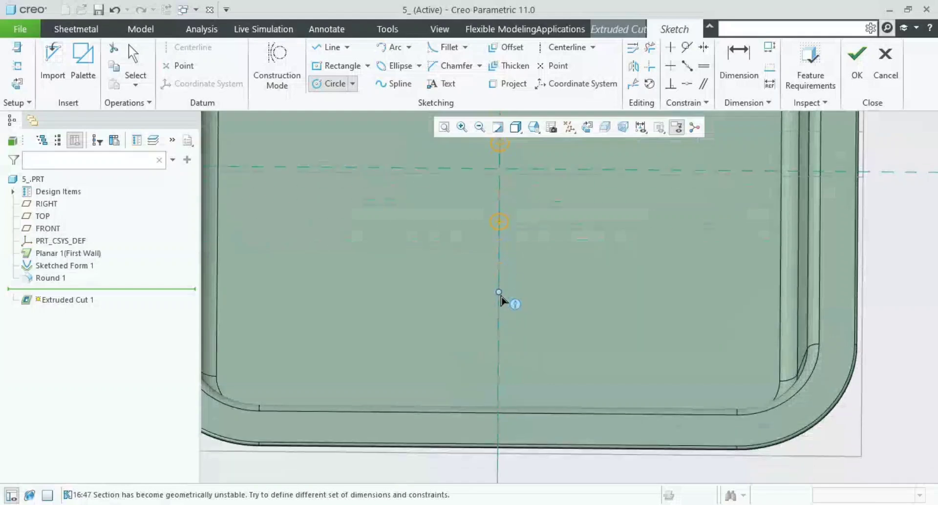
left_click(501, 310)
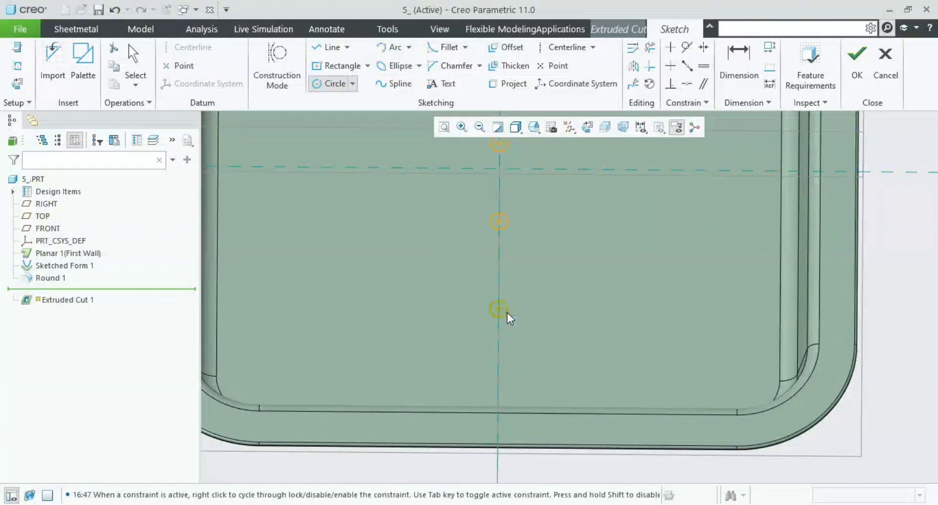
left_click(508, 317)
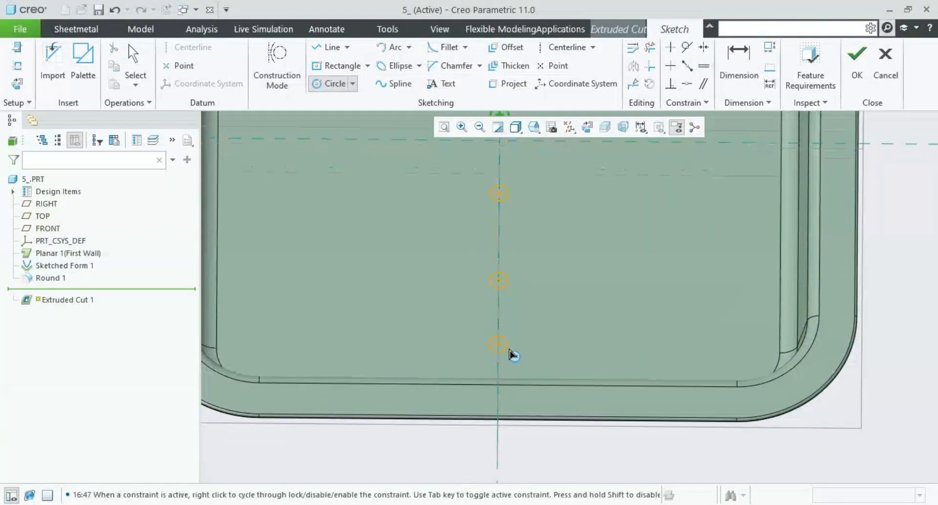
middle_click(525, 310)
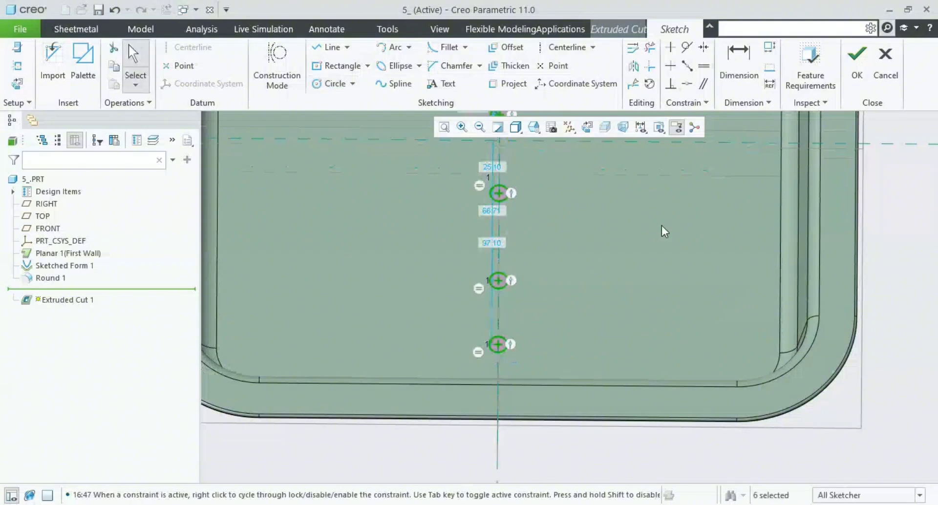
Step: Set the diameter of the equal circles to 17 mm
left_click(597, 128)
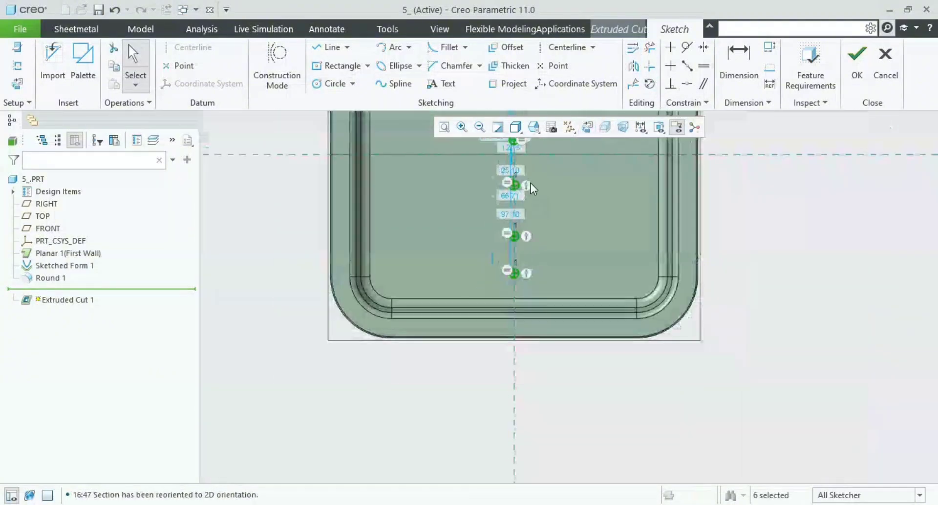
scroll(528, 188, "down", 3)
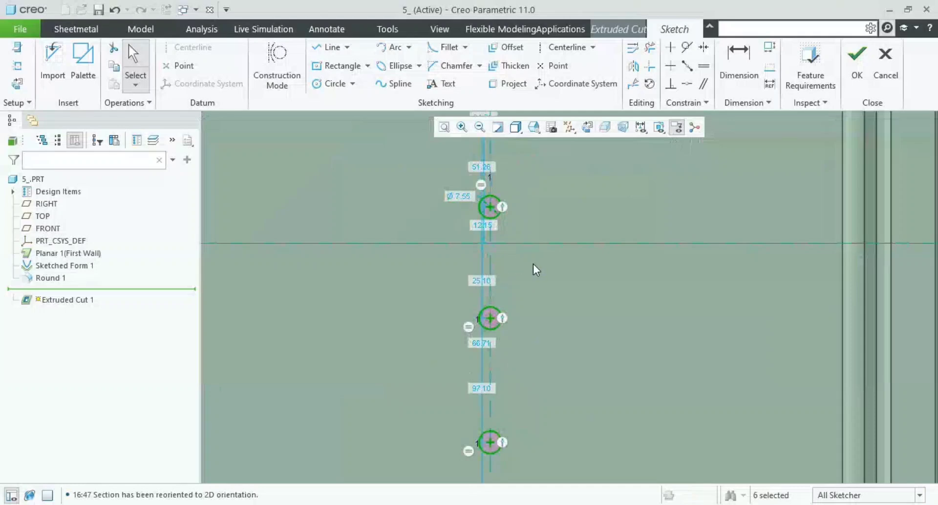
double_click(460, 195)
type("17")
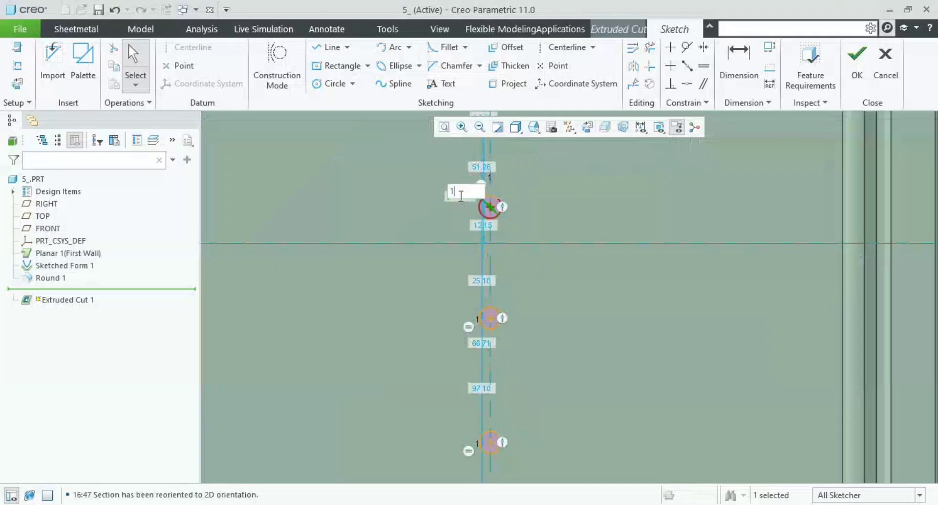
key("Return")
left_click(559, 213)
Step: Dimension the first circle above the horizontal reference at 15 mm from that reference
key("d")
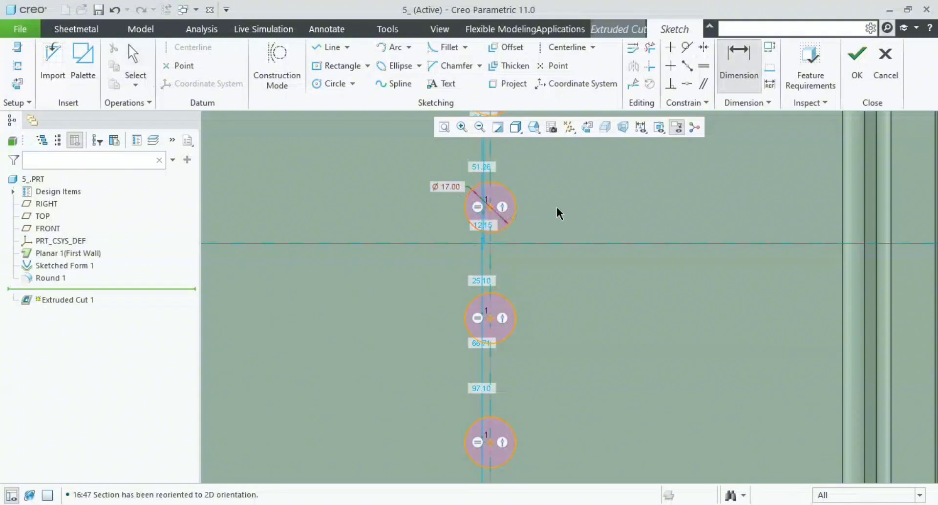
left_click(489, 211)
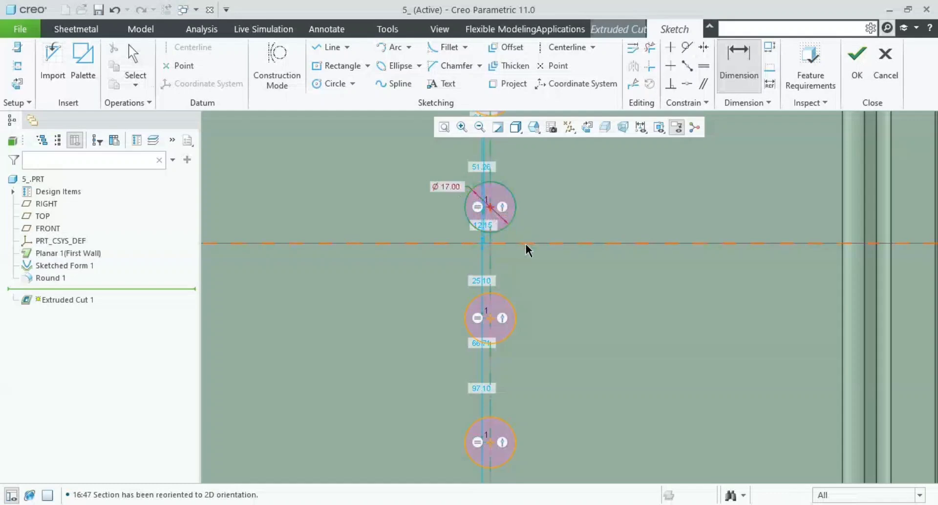
left_click(530, 243)
middle_click(560, 229)
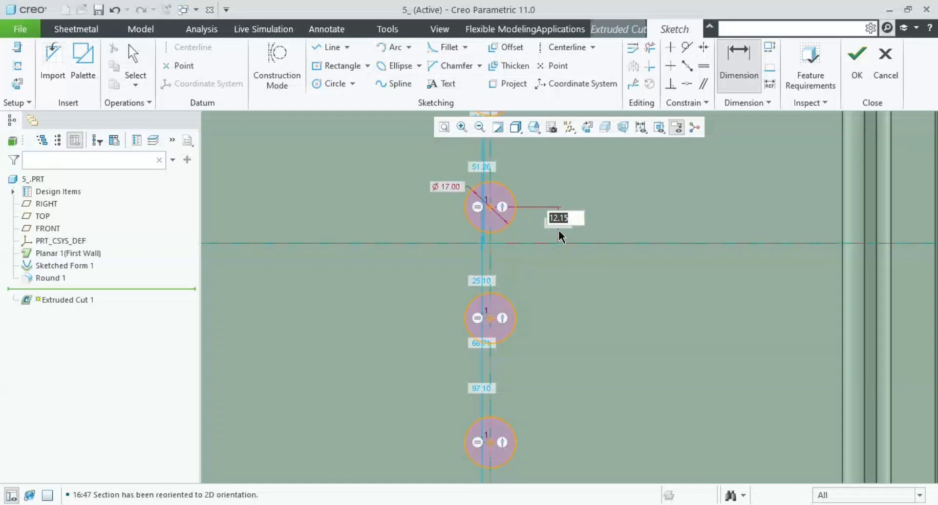
type("15")
key("Return")
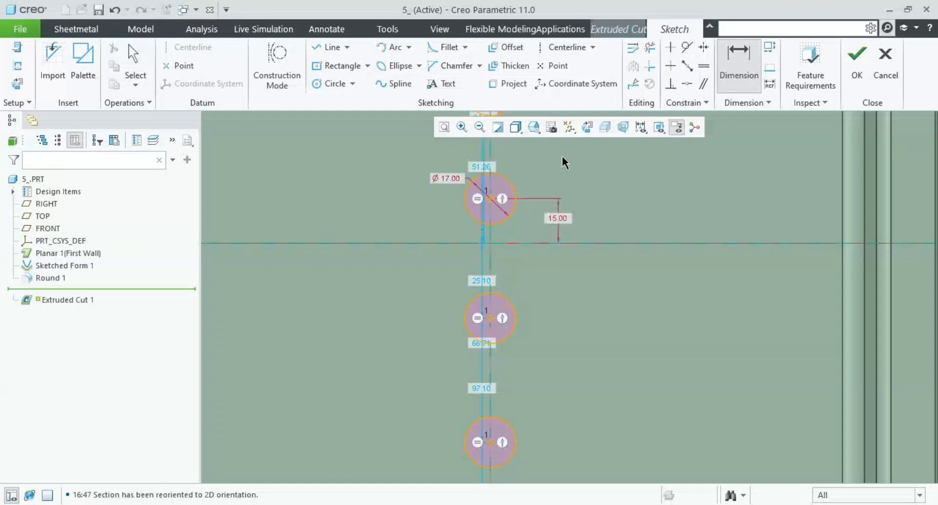
Step: Dimension the first circle below the horizontal reference at 15 mm from that reference
left_click(526, 244)
left_click(490, 318)
middle_click(562, 294)
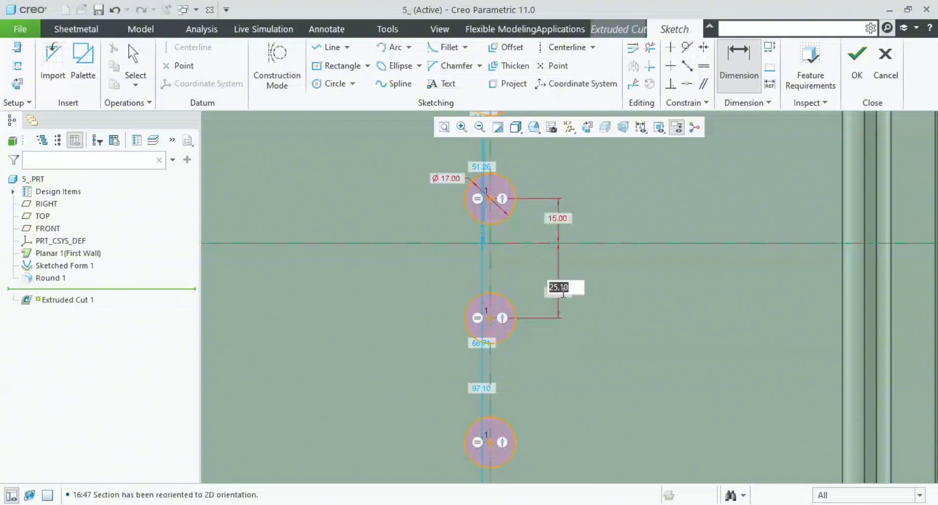
type("15")
key("Return")
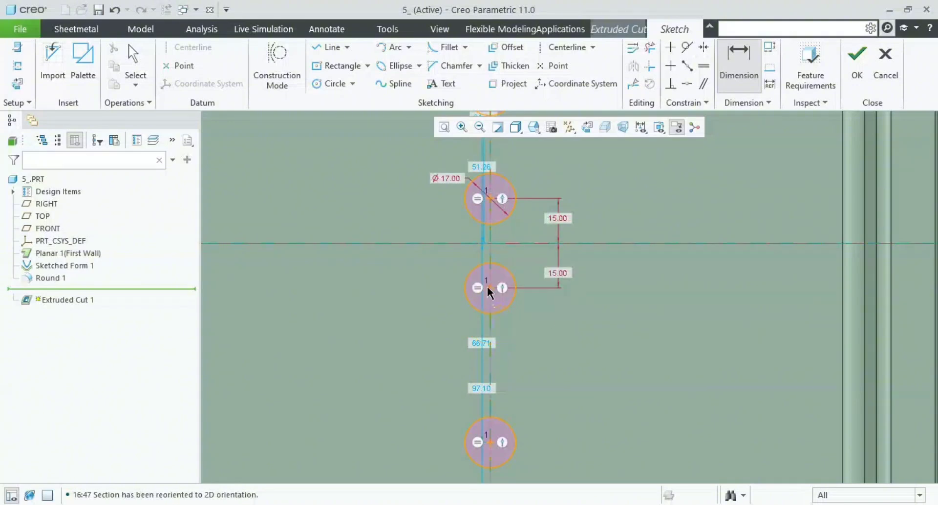
Step: Dimension the centre spacing between the first and second circles below the horizontal reference at 30 mm
middle_click(554, 364)
type("3")
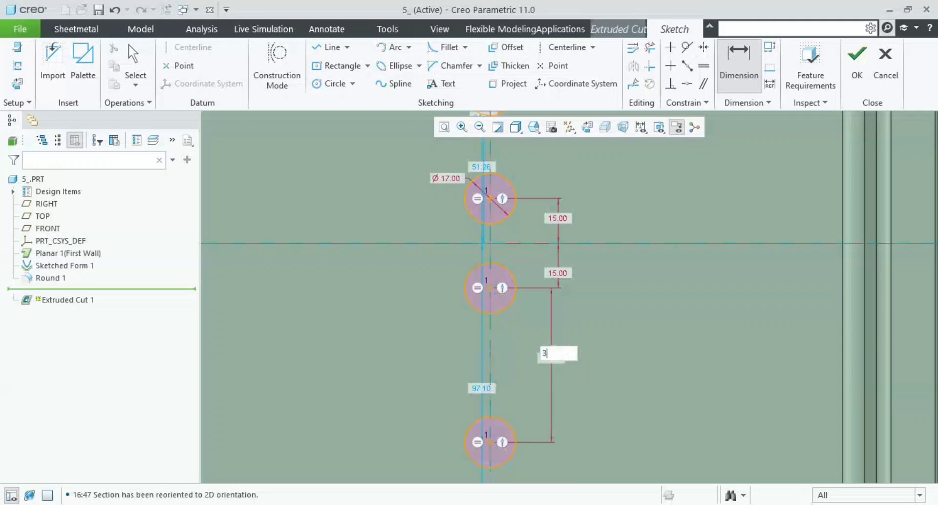
type("0")
key("Return")
Step: Dimension the centre spacing between the second and third circles below the horizontal reference at 30 mm
scroll(547, 386, "up", 1)
middle_click_drag(524, 405, 499, 302, "shift")
scroll(499, 299, "down", 1)
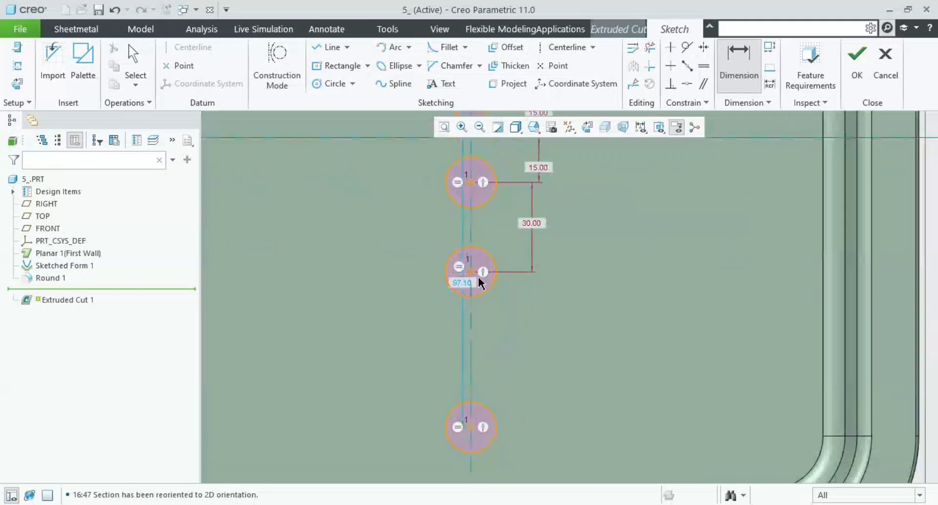
left_click(477, 430)
middle_click(534, 353)
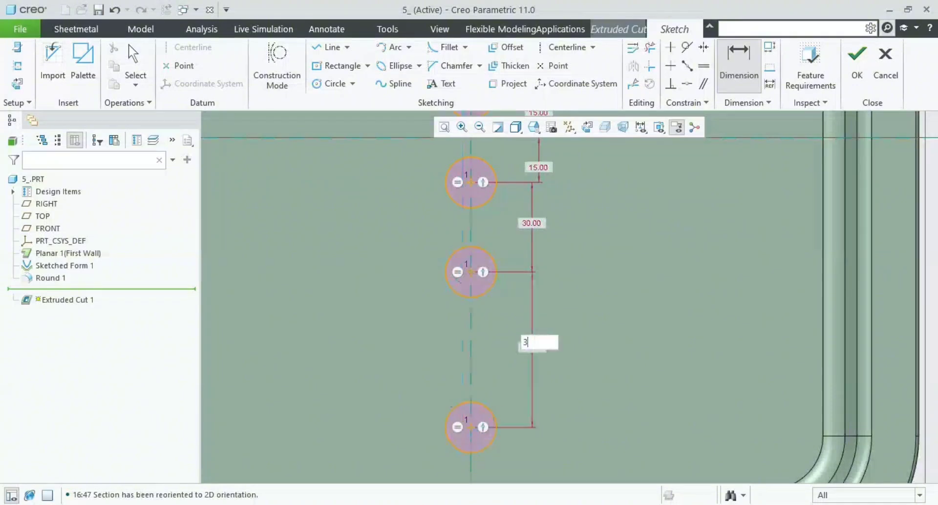
type("30")
key("Return")
Step: Dimension the centre spacing between the first and second circles above the horizontal reference at 30 mm
scroll(550, 370, "up", 3)
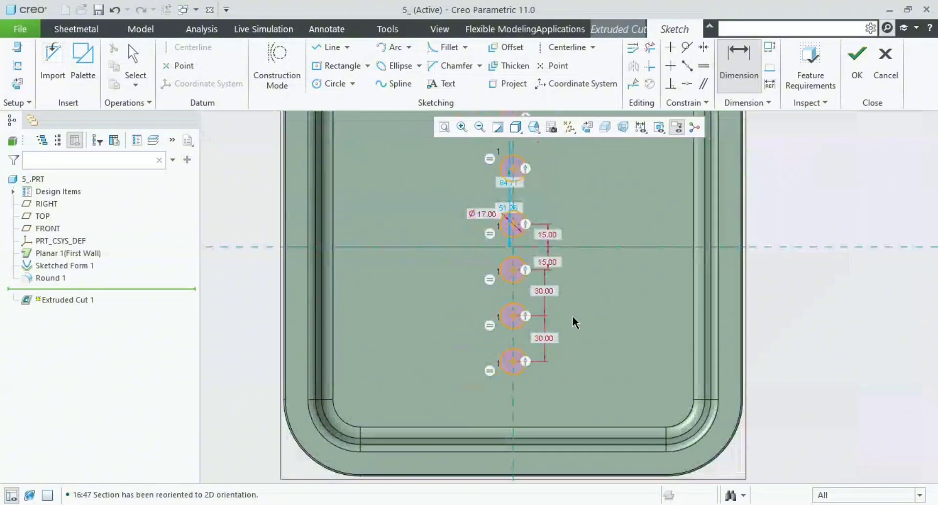
scroll(542, 310, "down", 3)
middle_click_drag(488, 282, 492, 351, "shift")
scroll(492, 349, "down", 2)
left_click(494, 385)
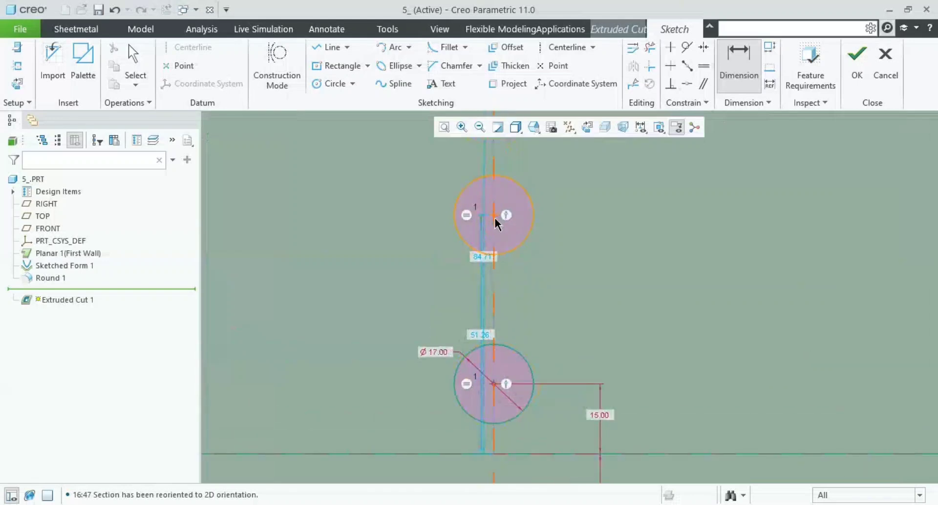
left_click(494, 215)
middle_click(553, 296)
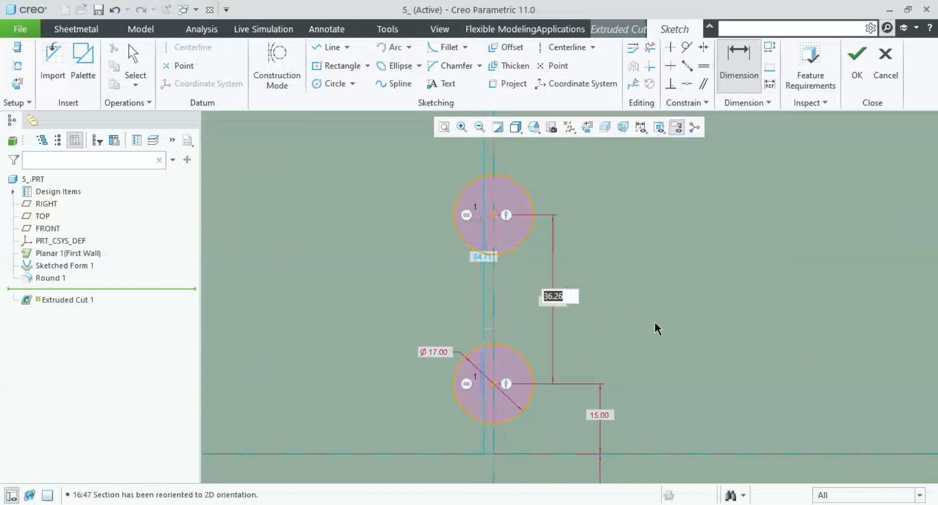
key("Return")
Step: Dimension the centre spacing between the second and third circles above the horizontal reference at 30 mm
scroll(526, 274, "up", 3)
middle_click_drag(526, 274, 515, 356, "shift")
scroll(515, 356, "down", 3)
scroll(508, 344, "up", 3)
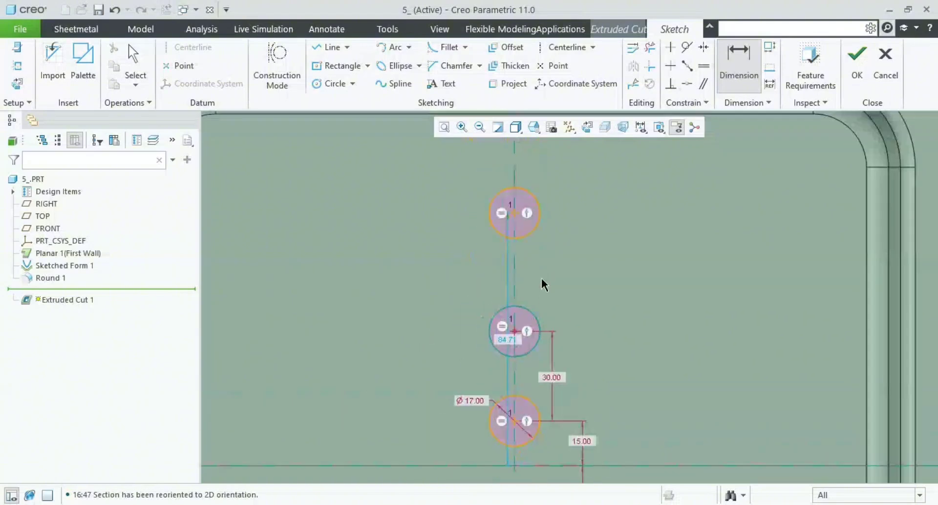
middle_click_drag(514, 217, 515, 276, "shift")
left_click(514, 278)
middle_click(555, 367)
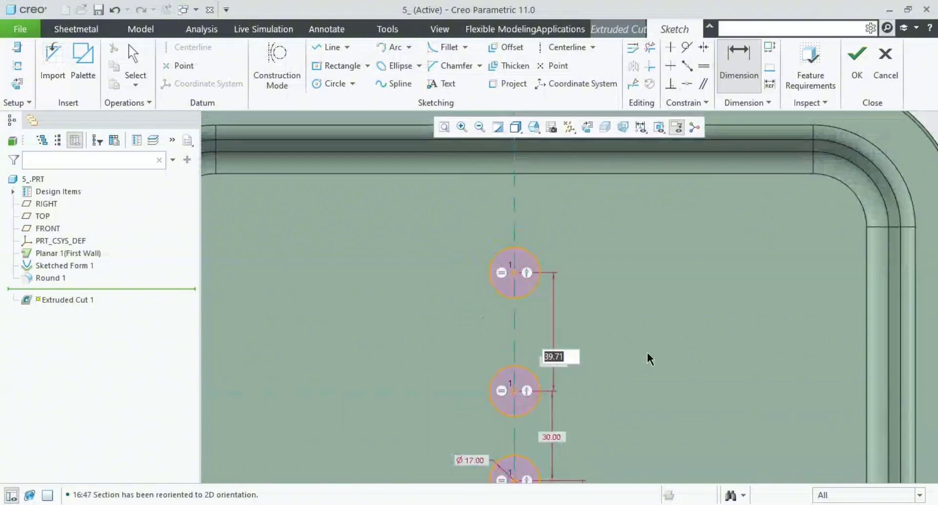
type("30")
key("Return")
Step: Finish the sketch of six circles and complete the extruded cut through the tray floor
scroll(559, 388, "up", 3)
middle_click_drag(558, 387, 544, 275, "shift")
scroll(587, 388, "up", 1)
middle_click_drag(588, 388, 570, 339, "shift")
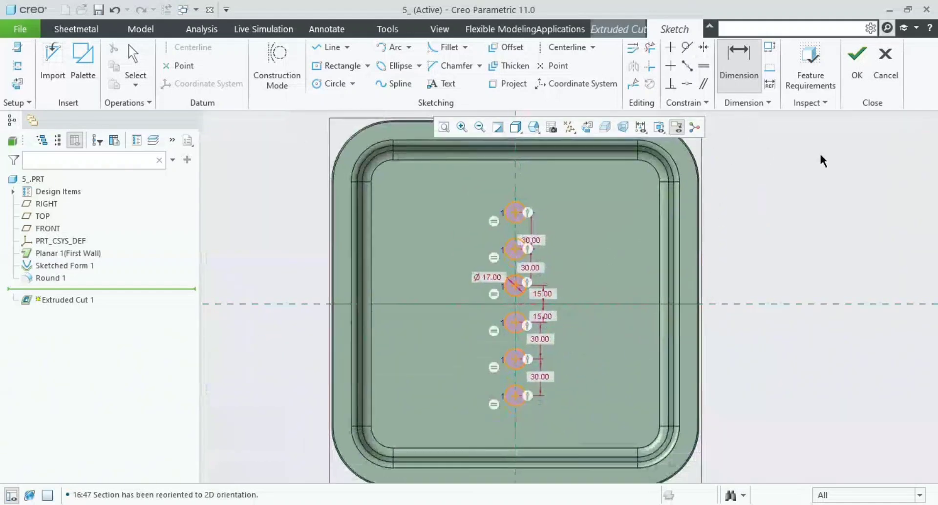
left_click(851, 69)
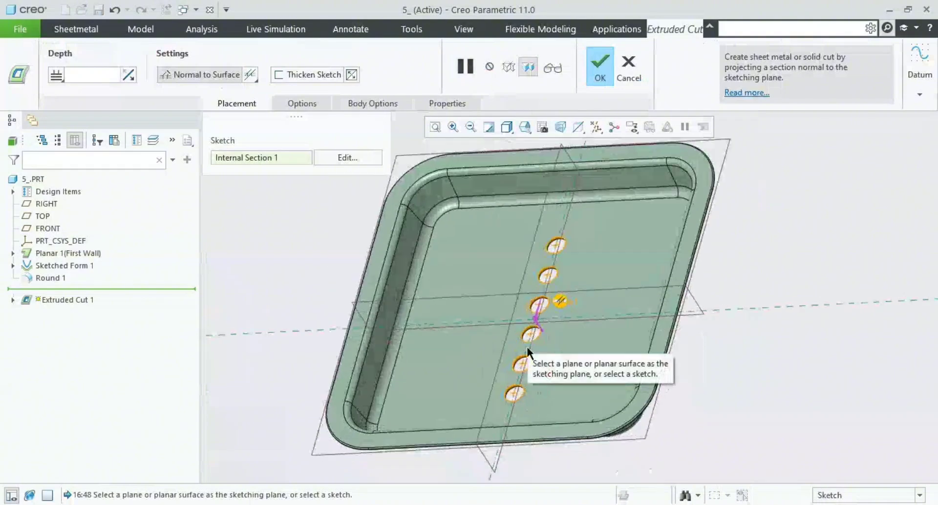
scroll(543, 359, "down", 6)
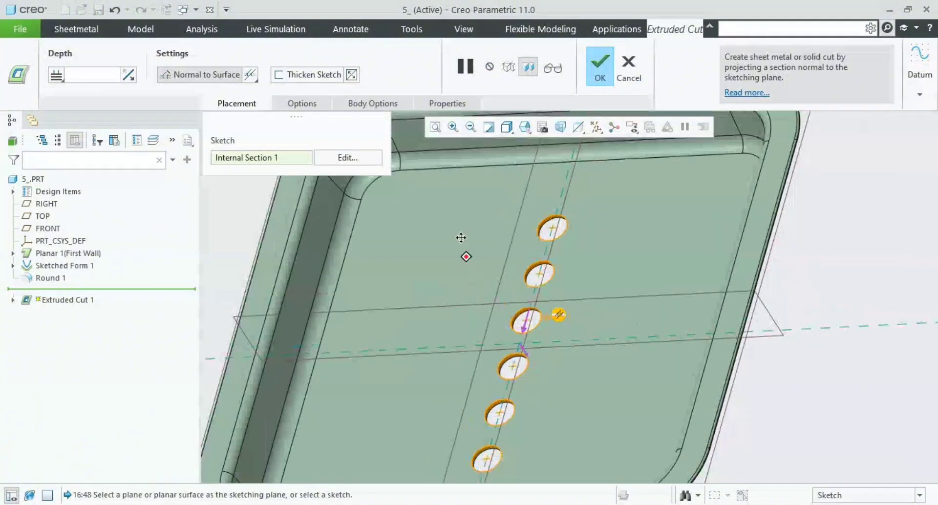
scroll(510, 328, "down", 2)
middle_click(723, 409)
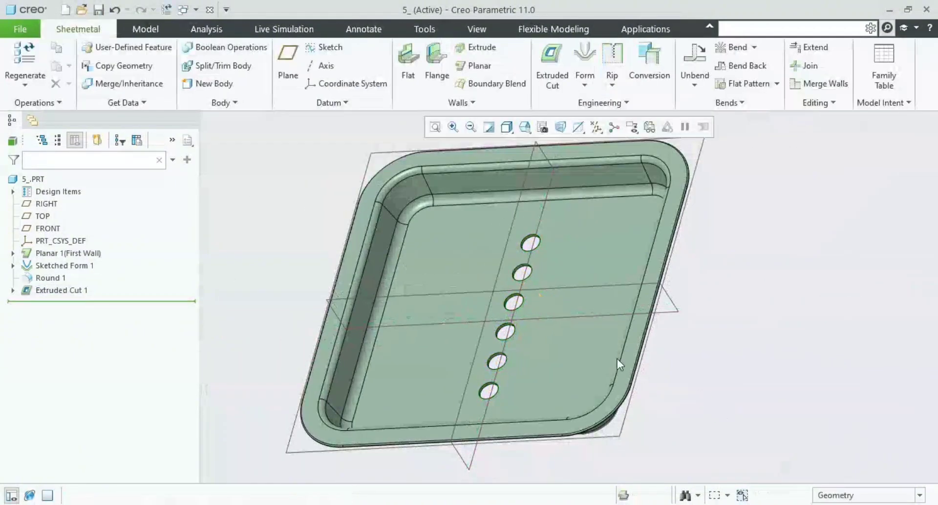
Step: Start a Direction pattern of the six-hole cut along the floor's straight back edge and flip the first direction
middle_click_drag(502, 346, 587, 342, "shift")
left_click(61, 290)
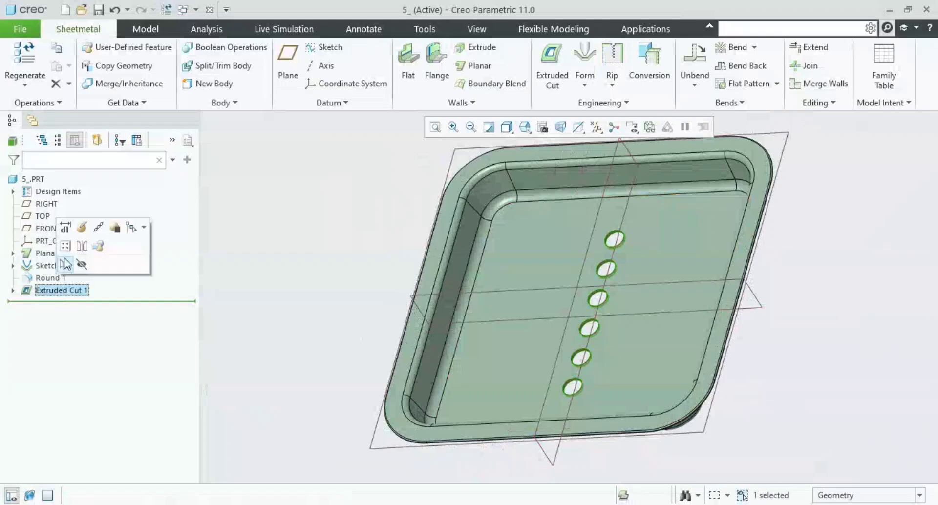
left_click(268, 313)
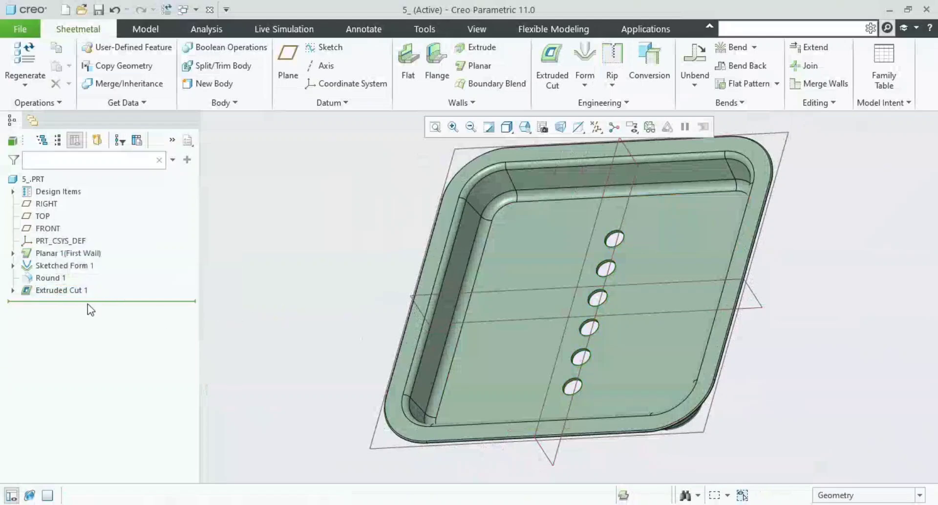
left_click(56, 290)
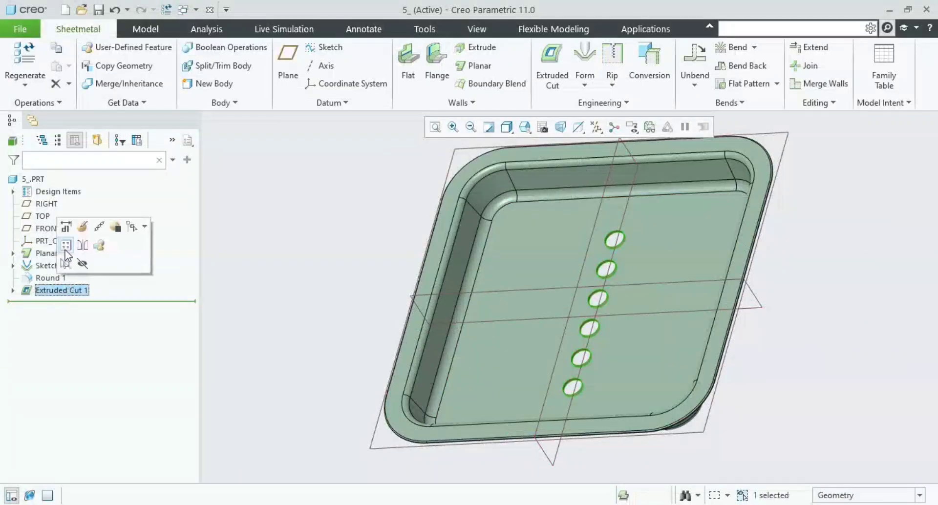
left_click(66, 246)
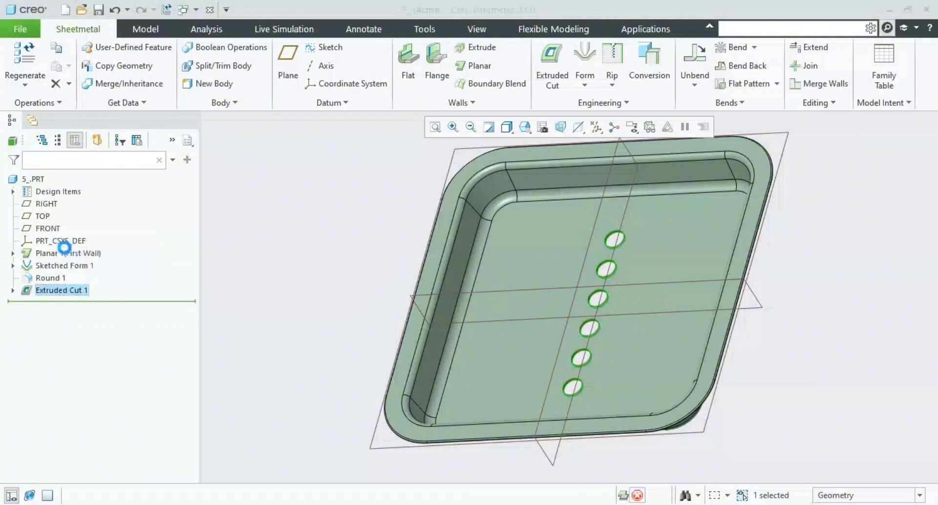
left_click(71, 86)
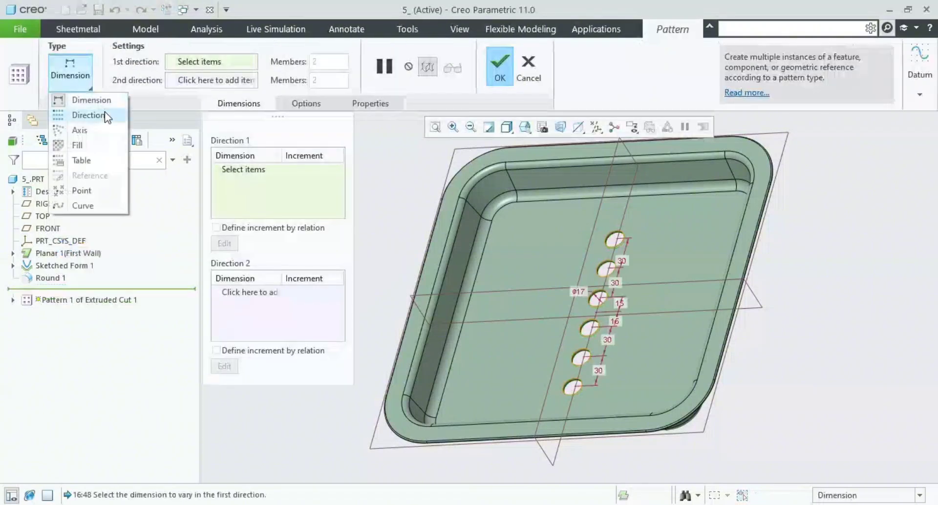
left_click(102, 112)
left_click(575, 195)
left_click(286, 61)
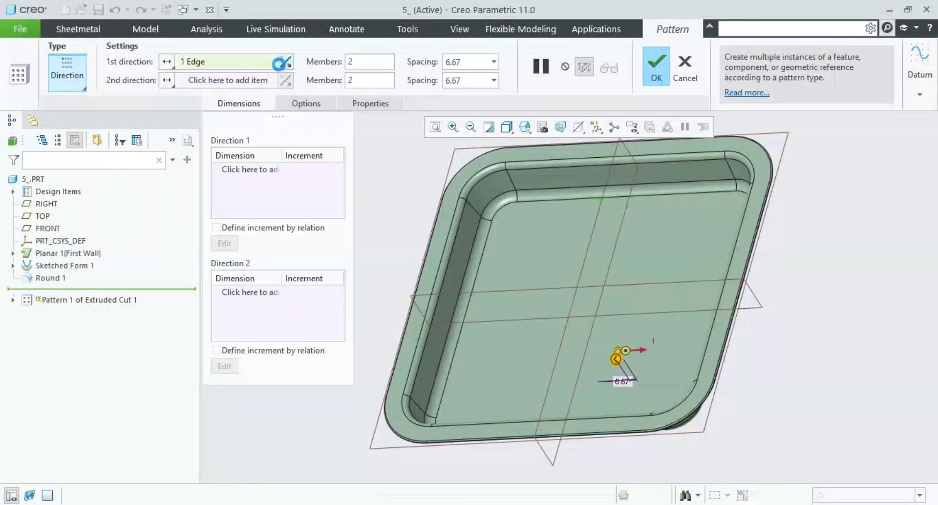
Step: Set the pattern's first direction to 4 members with 30 mm spacing and complete the pattern
double_click(360, 64)
type("4")
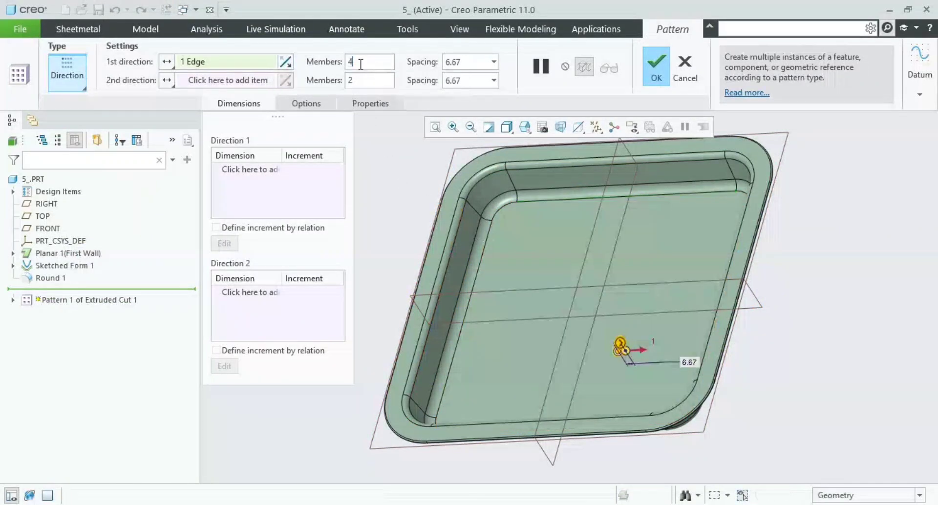
left_click(474, 62)
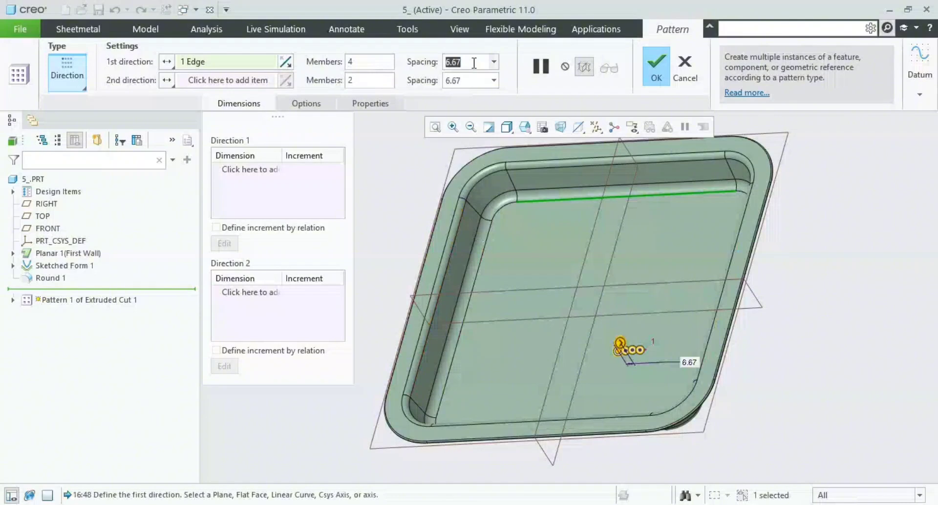
type("30")
key("Return")
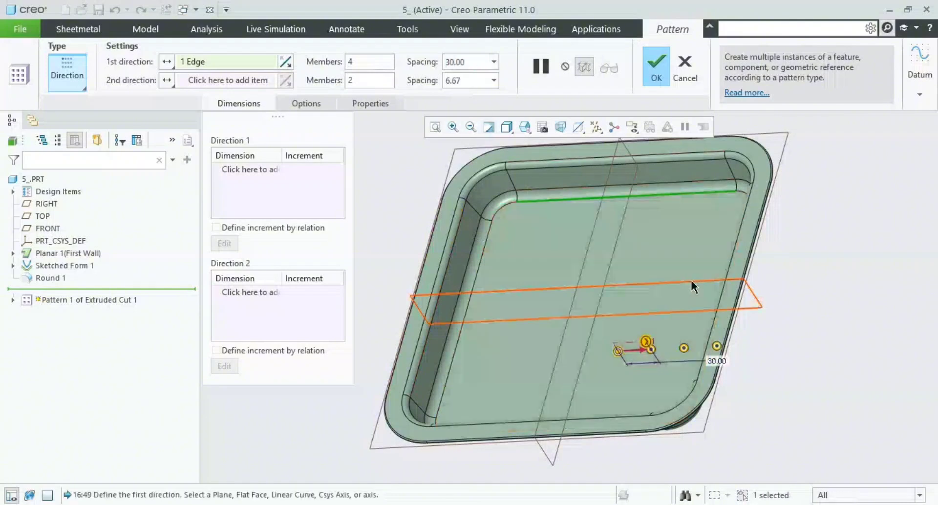
middle_click_drag(690, 310, 704, 312)
middle_click(815, 318)
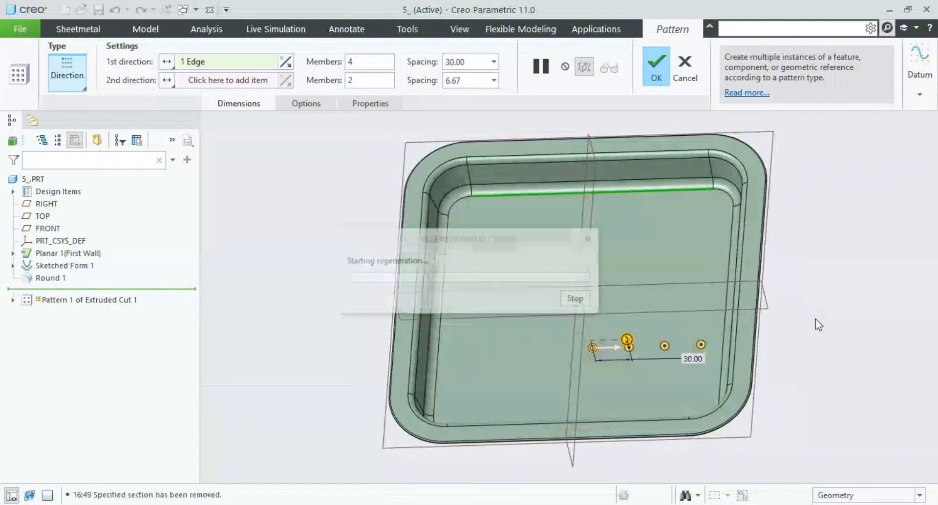
mouse_move(800, 325)
middle_mouse_down()
mouse_move(634, 379)
mouse_move(731, 368)
mouse_move(708, 390)
mouse_move(717, 359)
middle_mouse_up()
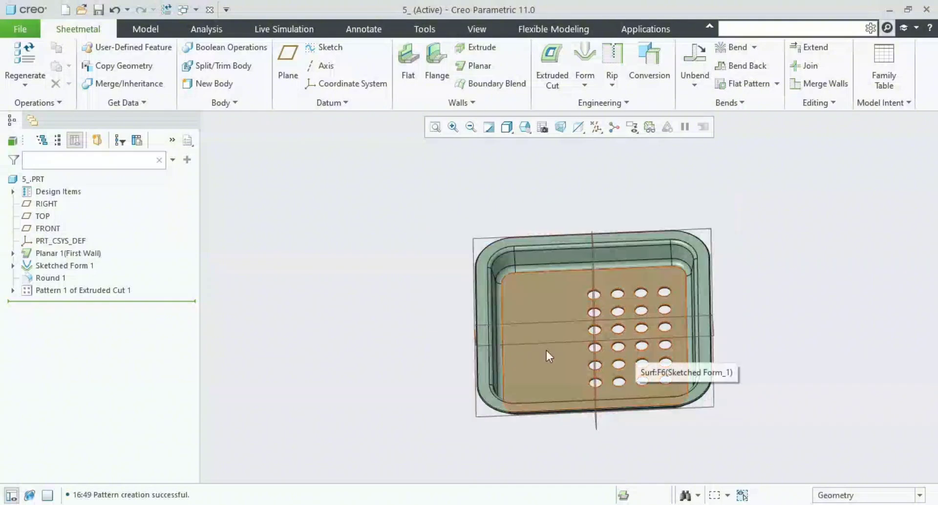
Step: Examine which hole column each member of the extruded cut pattern produces
scroll(636, 352, "down", 2)
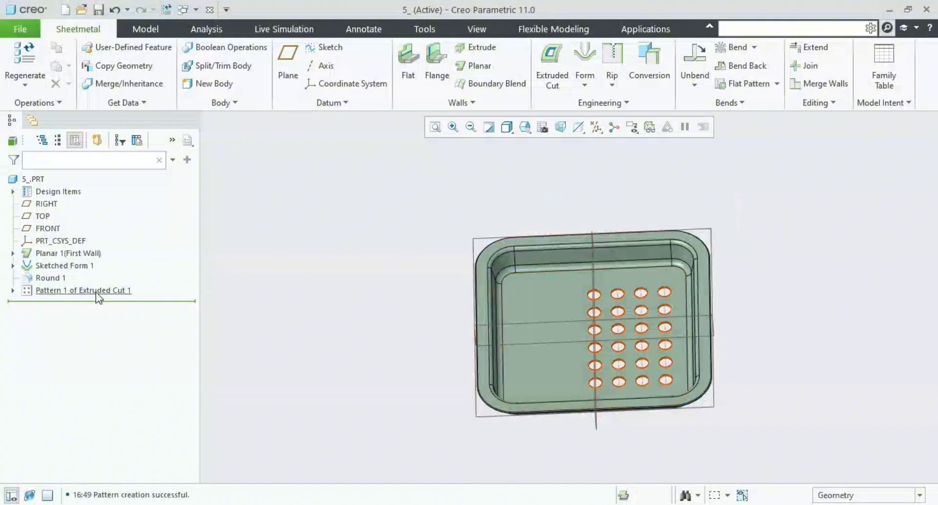
left_click(13, 291)
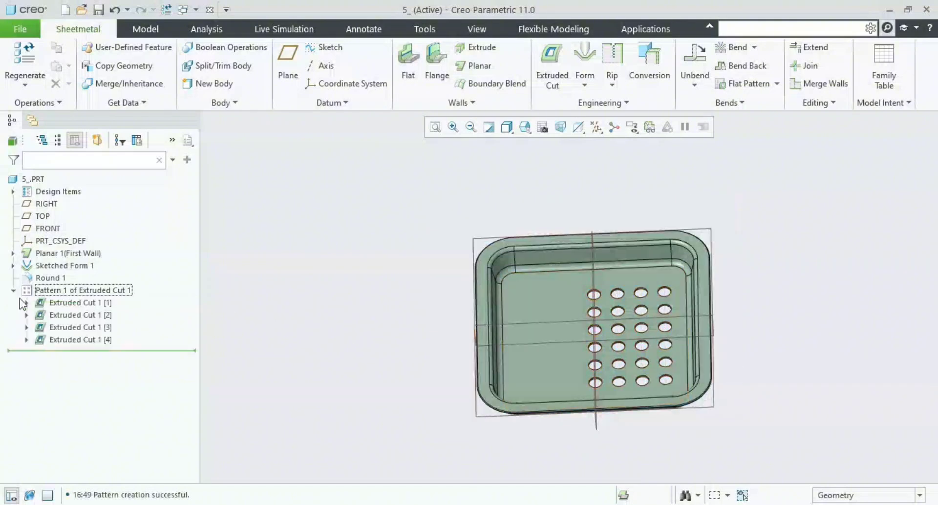
left_click(78, 341)
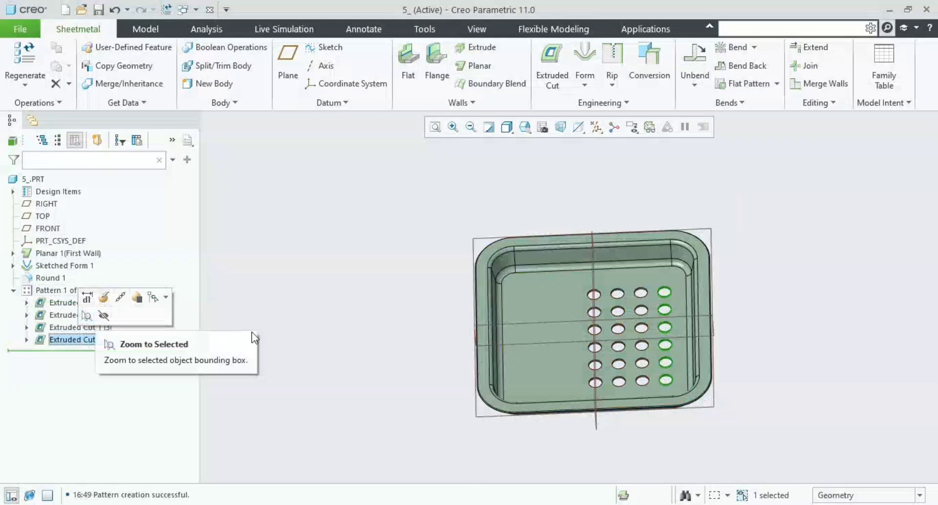
left_click(243, 258)
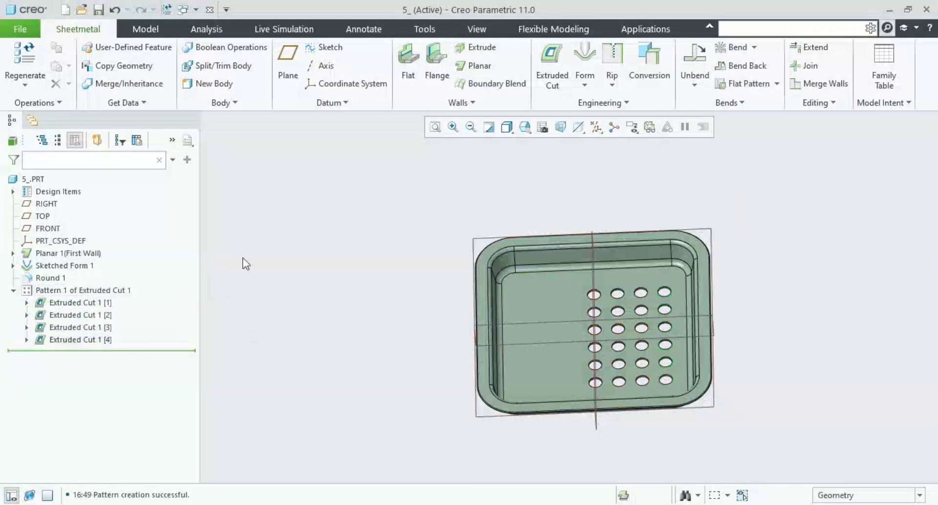
left_click(73, 302)
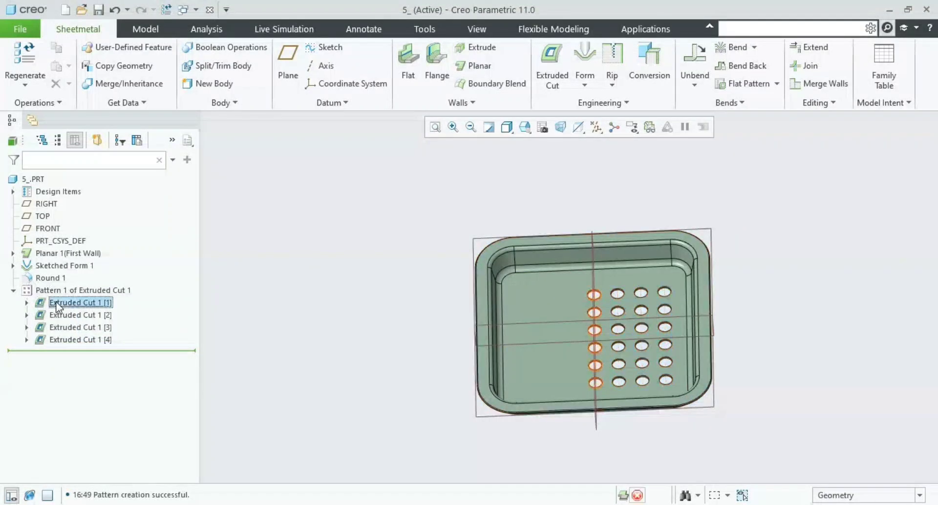
left_click(625, 101)
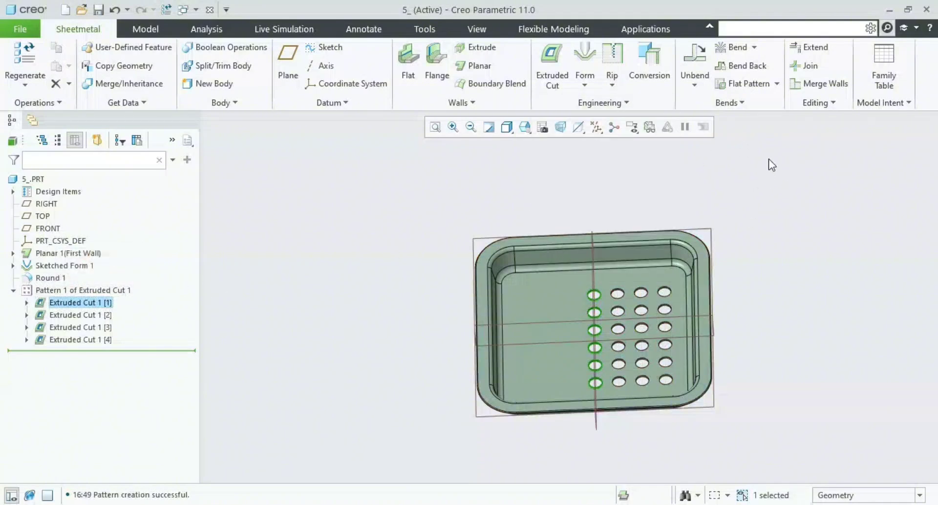
left_click(830, 102)
Step: Edit the hole pattern's definition, adding the floor's straight front edge as second direction and flipping that direction
left_click(81, 292)
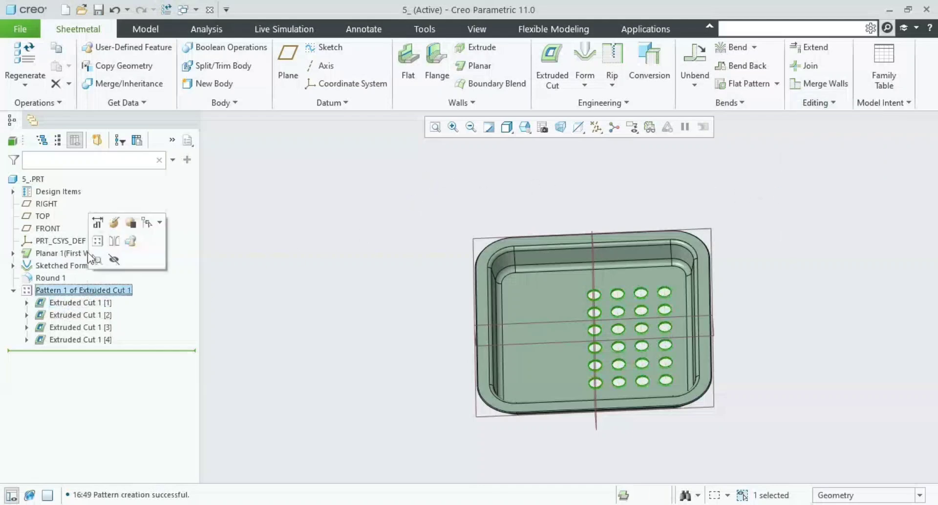
left_click(110, 223)
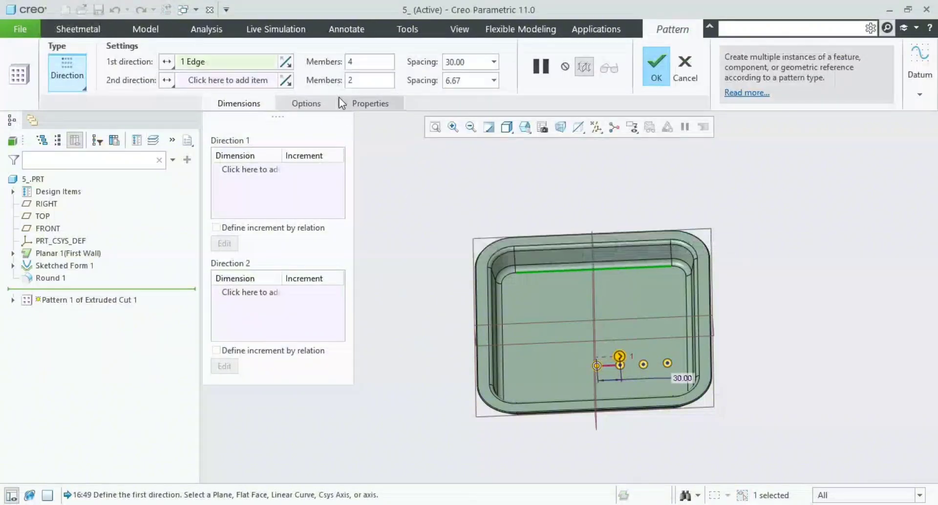
left_click(234, 81)
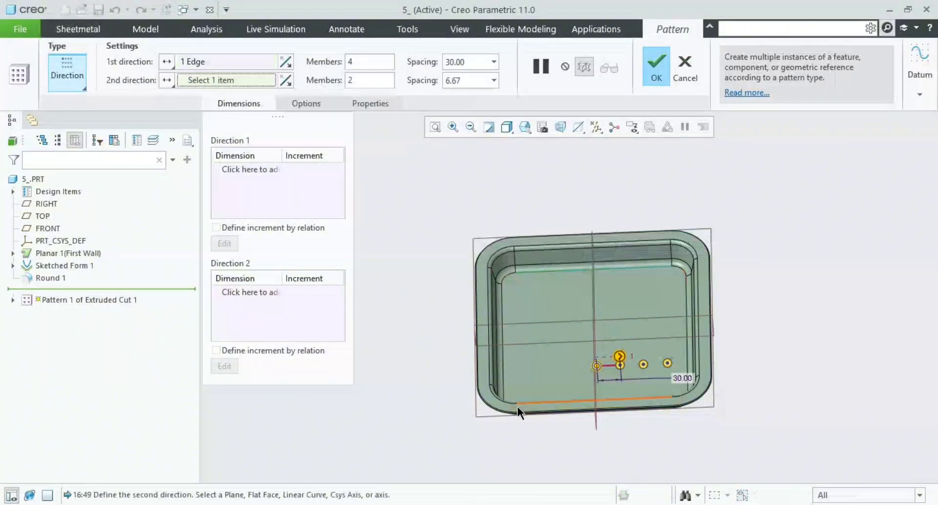
middle_click_drag(556, 396, 561, 434)
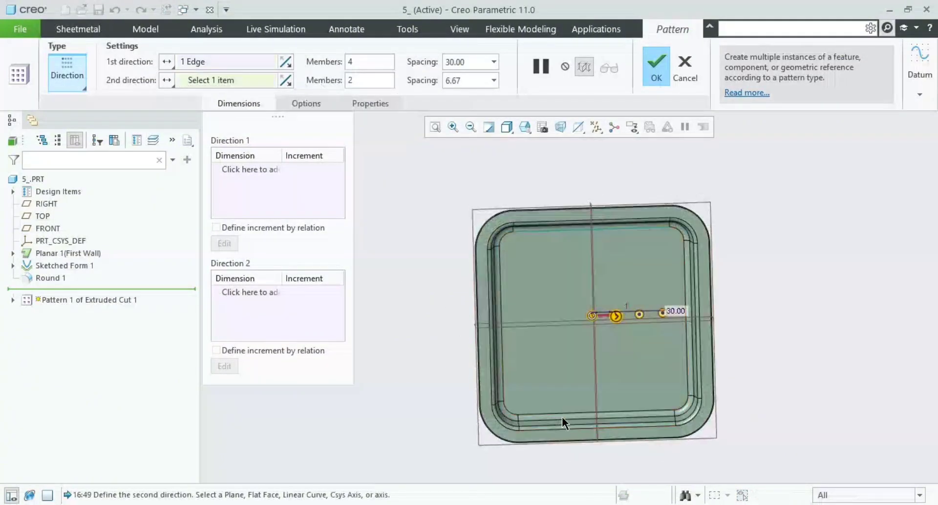
left_click(567, 415)
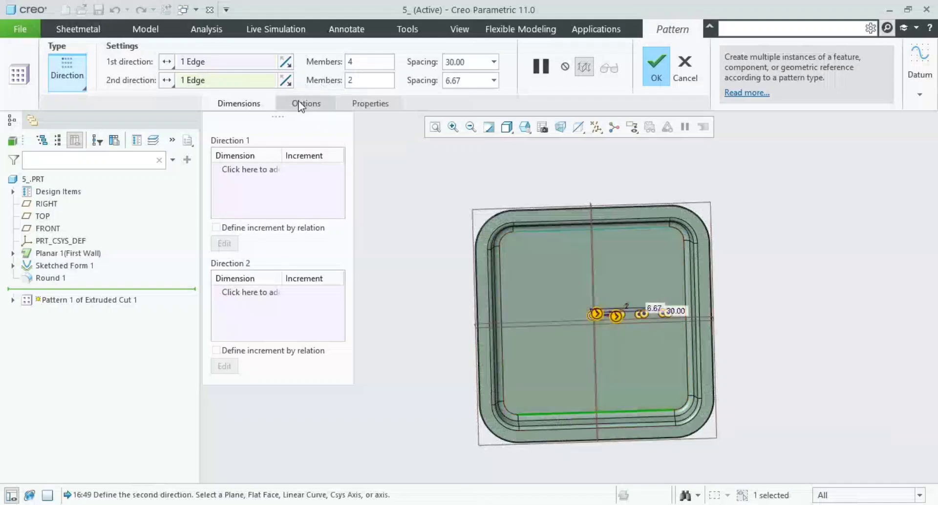
left_click(290, 78)
scroll(557, 311, "down", 5)
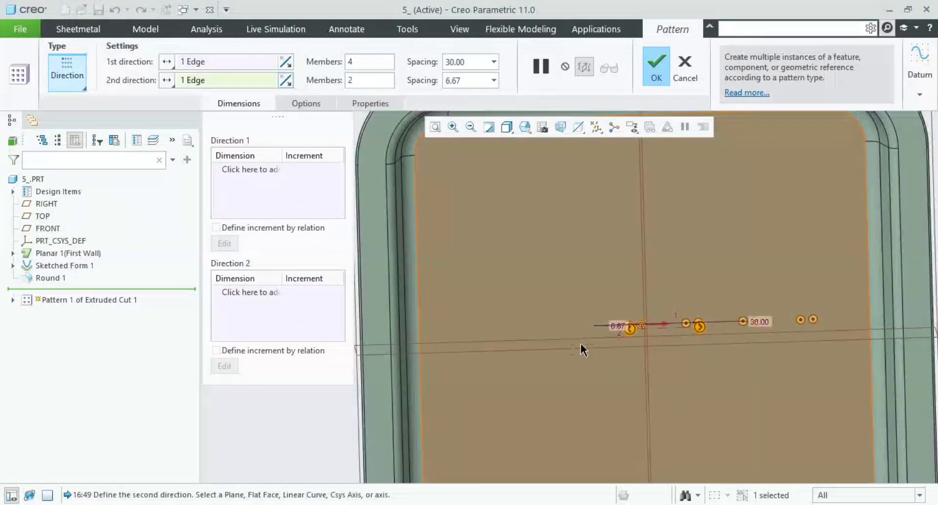
middle_click_drag(597, 358, 573, 325)
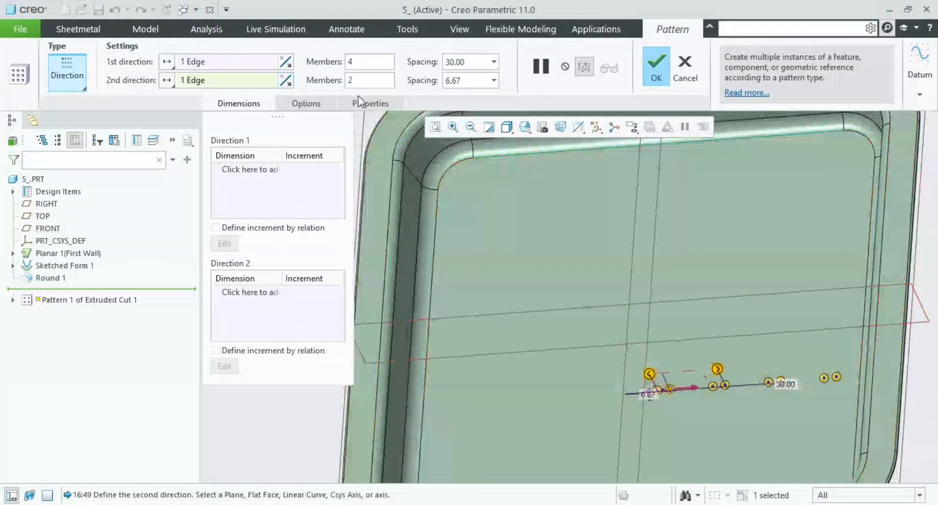
left_click(285, 80)
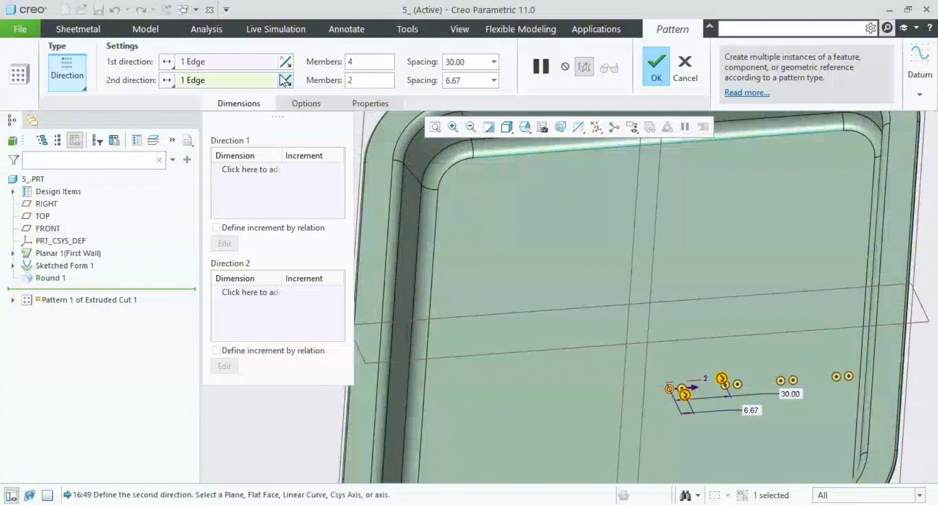
left_click(285, 80)
left_click(285, 80)
left_click(285, 80)
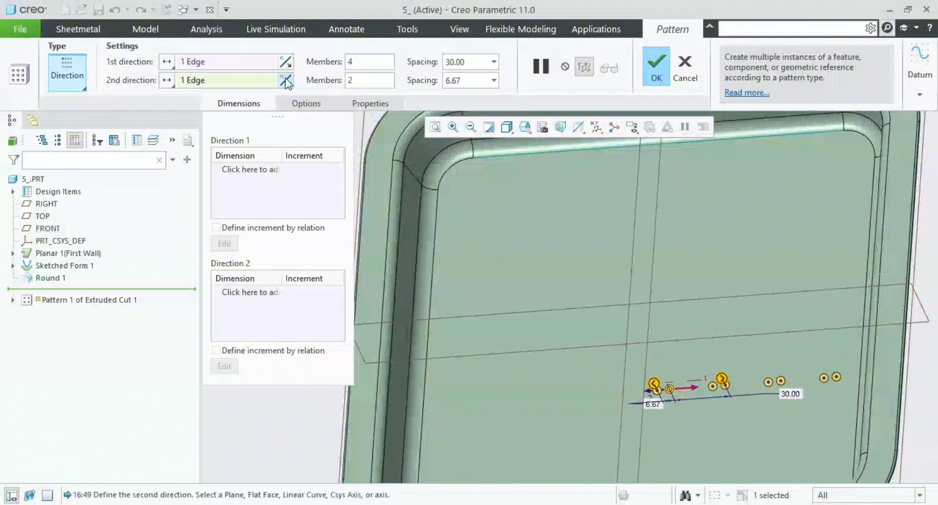
left_click(362, 80)
type("4")
key("Return")
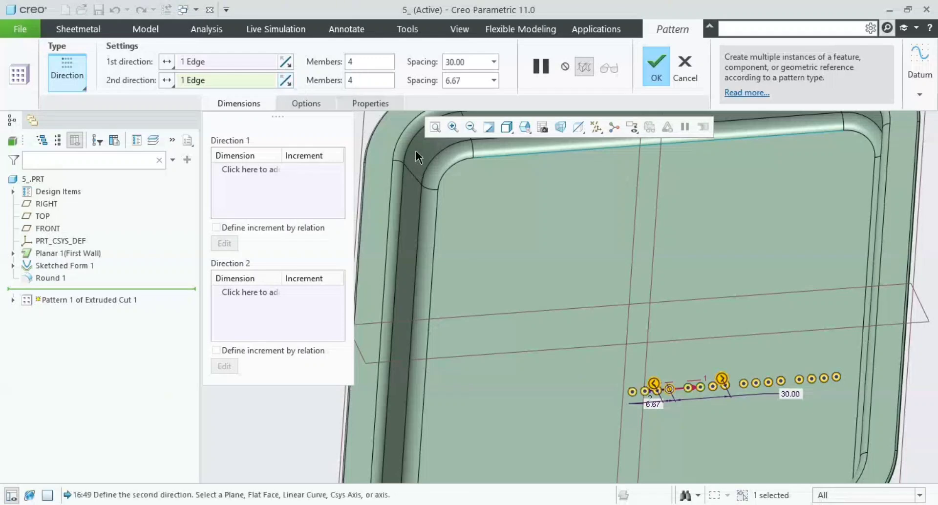
left_click(283, 81)
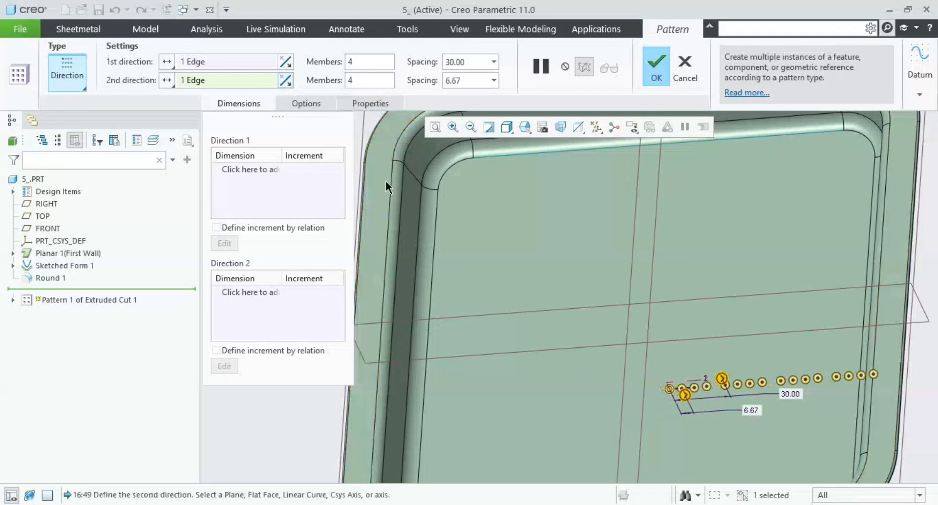
scroll(522, 263, "up", 2)
scroll(523, 263, "up", 2)
middle_click_drag(523, 264, 712, 257, "shift")
left_click(685, 68)
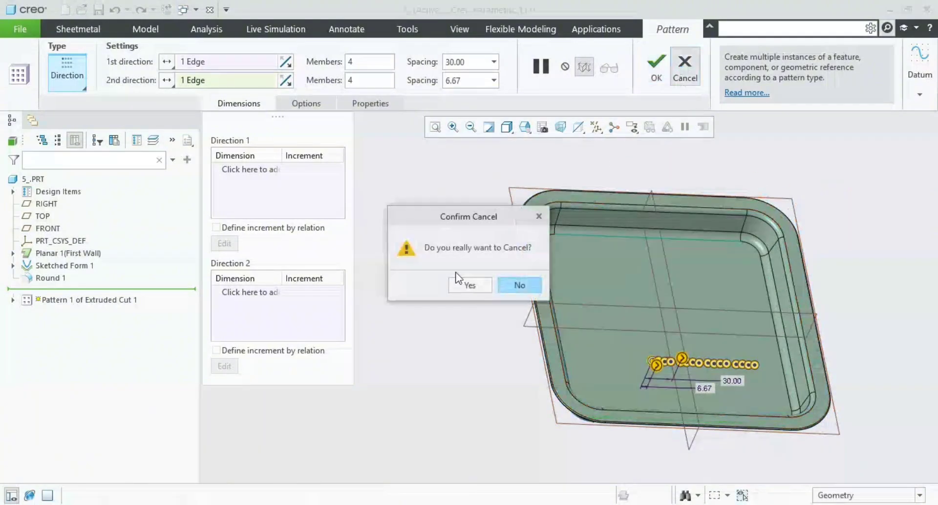
left_click(464, 282)
scroll(445, 268, "up", 2)
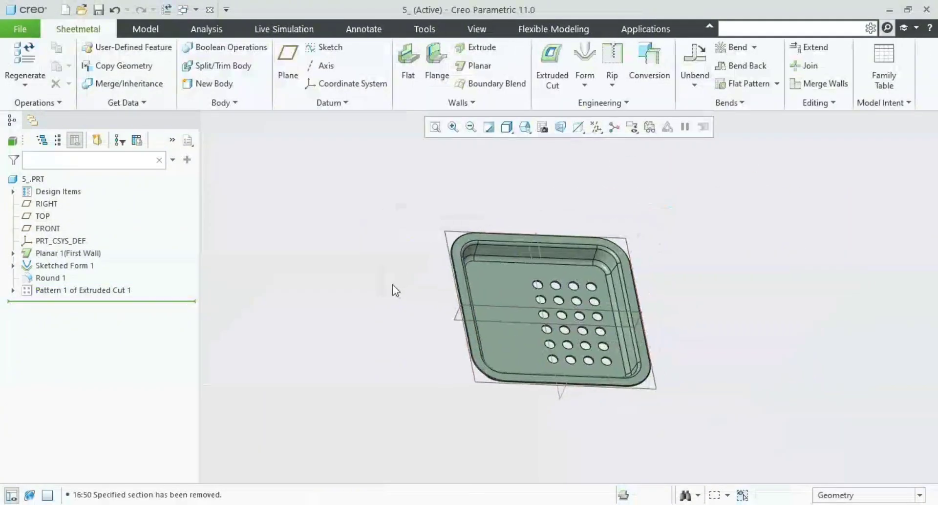
Step: Delete the existing hole pattern and start a new Direction-type pattern of the six-hole extruded cut
left_click(31, 291)
key("Delete")
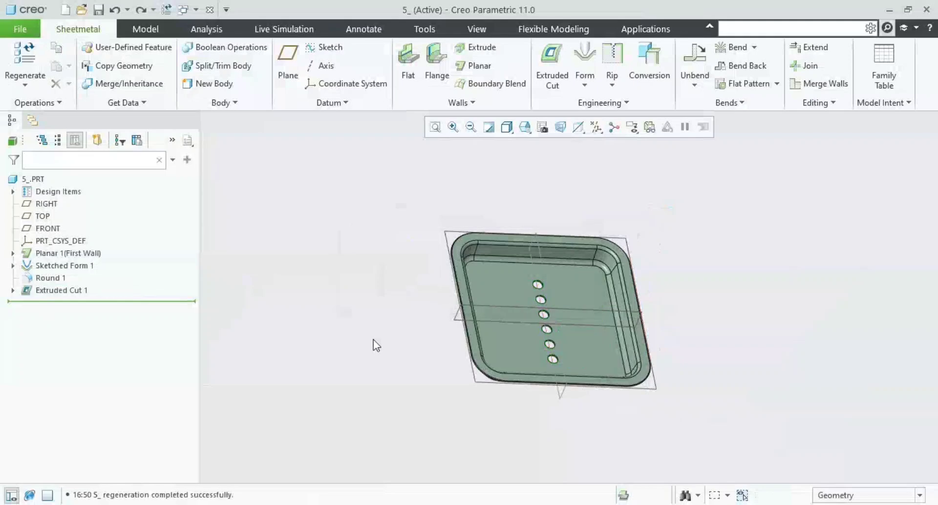
left_click(68, 291)
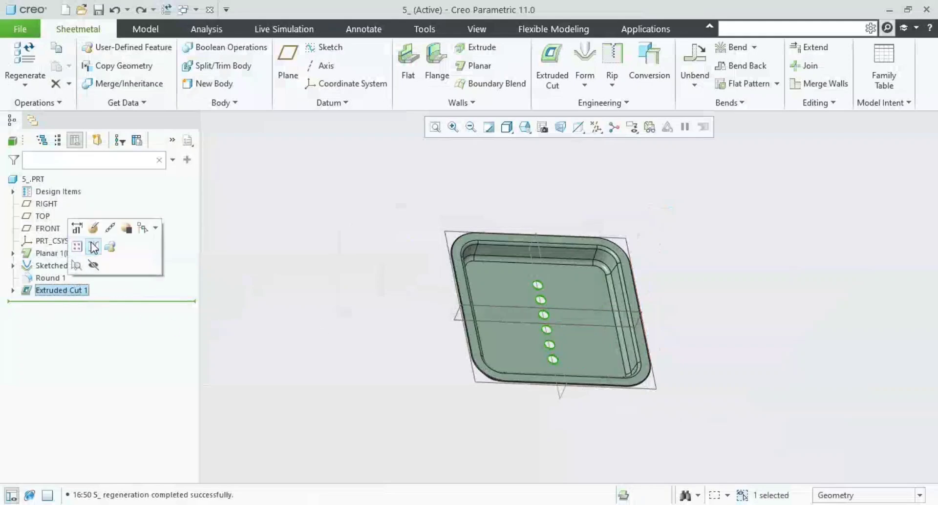
left_click(77, 246)
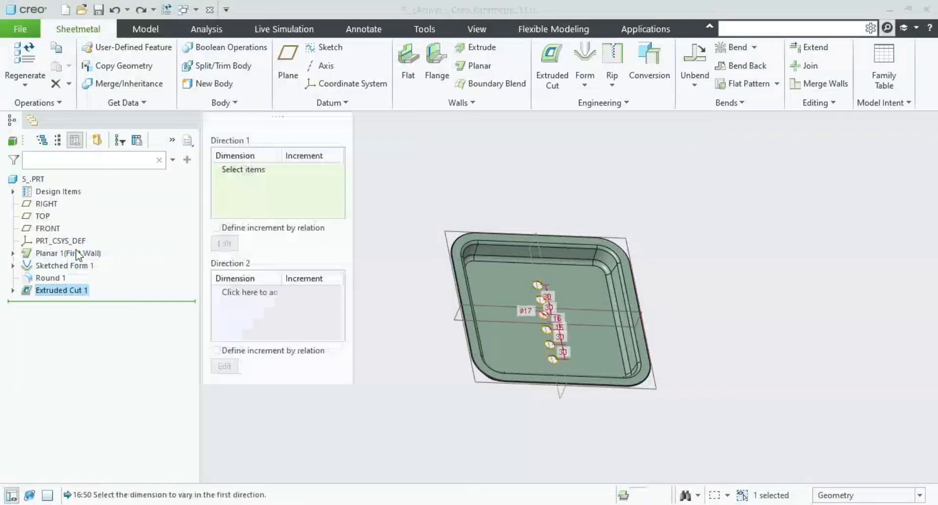
left_click(89, 85)
left_click(96, 124)
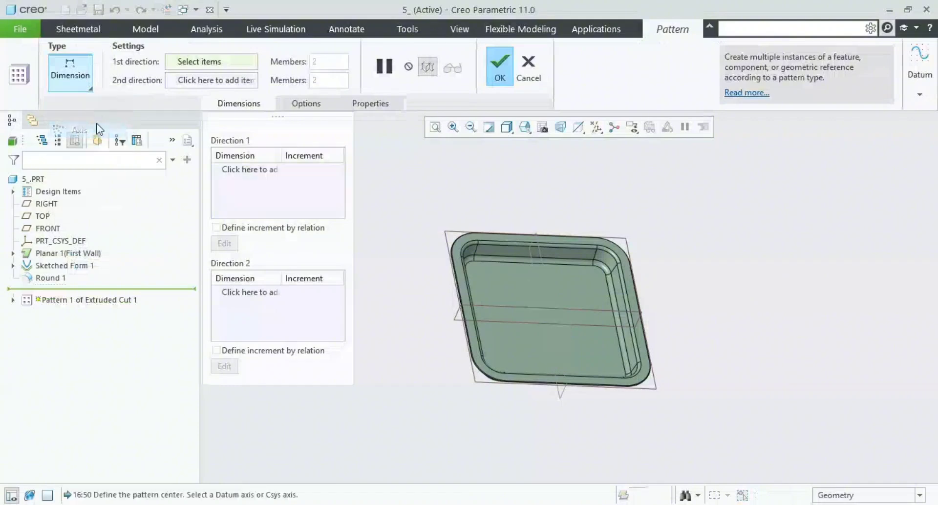
left_click(81, 82)
left_click(74, 105)
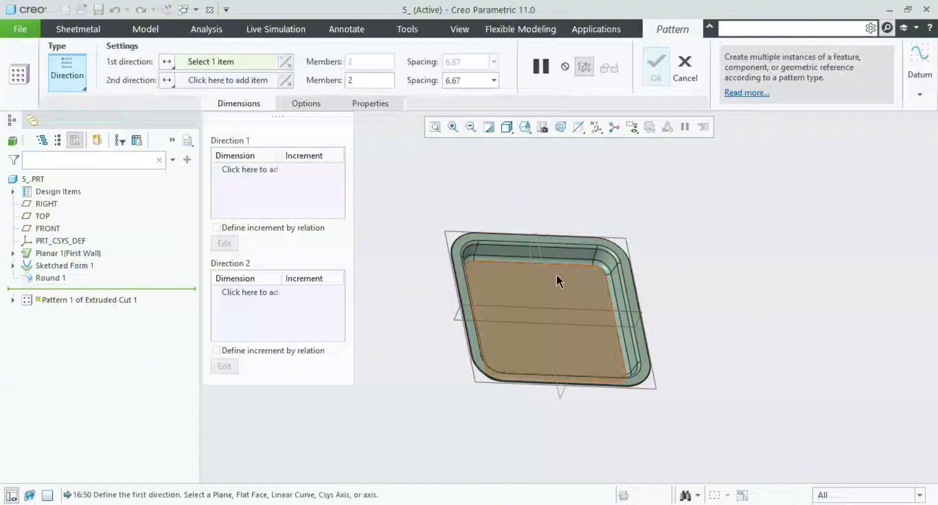
Step: Use the floor's straight back edge as the pattern's first direction, with 4 members at 30 mm spacing
scroll(565, 271, "up", 3)
left_click(490, 242)
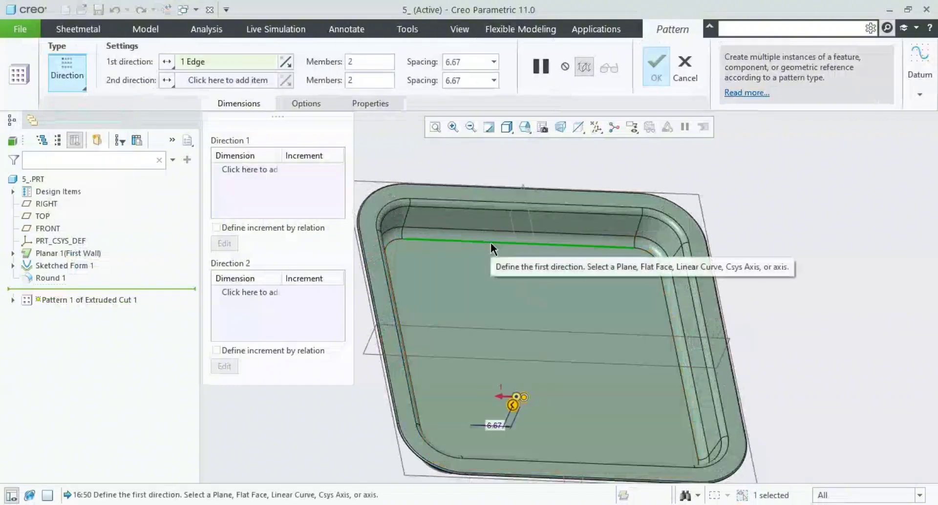
middle_click_drag(616, 267, 597, 287)
scroll(573, 355, "down", 3)
middle_click_drag(572, 356, 601, 305, "shift")
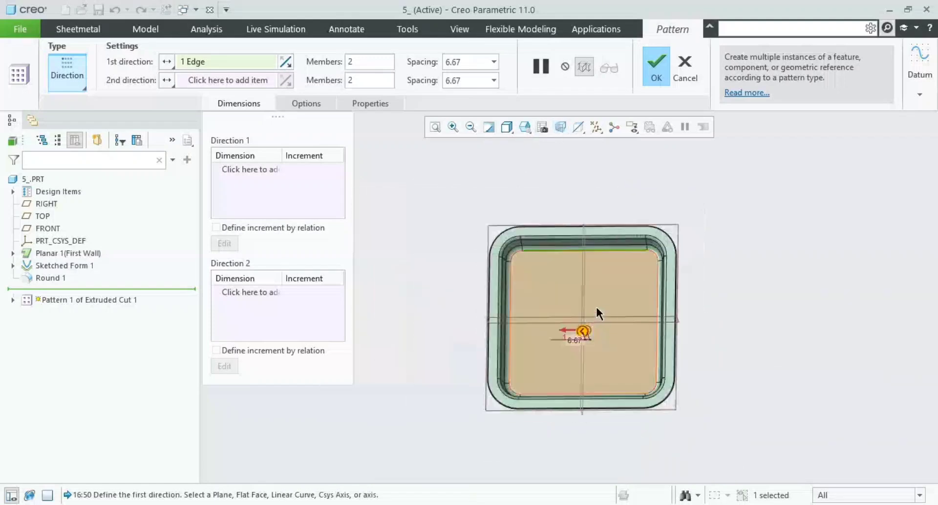
left_click(373, 62)
type("4")
key("Return")
scroll(579, 327, "up", 3)
left_click(460, 63)
type("30")
key("Return")
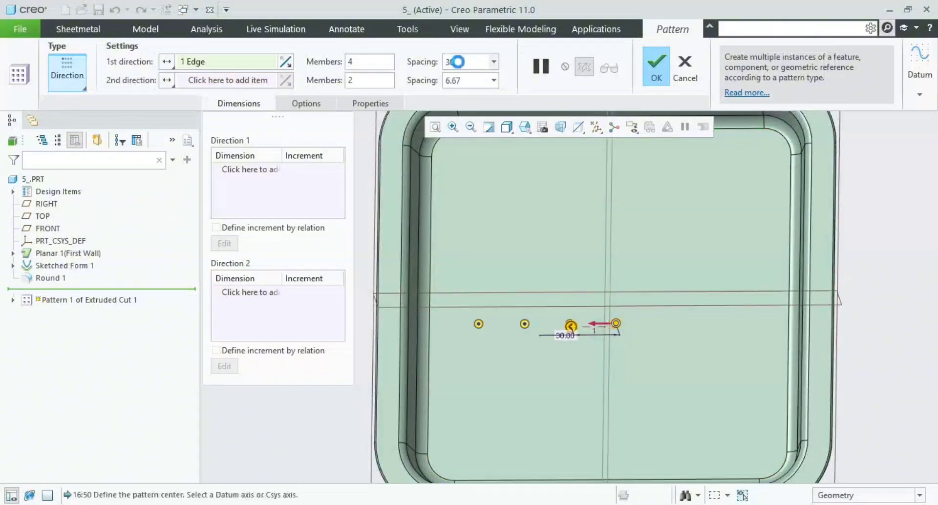
Step: Add the same back edge as second direction, flipped, with 4 members at 30 mm spacing, and complete the pattern
left_click(233, 80)
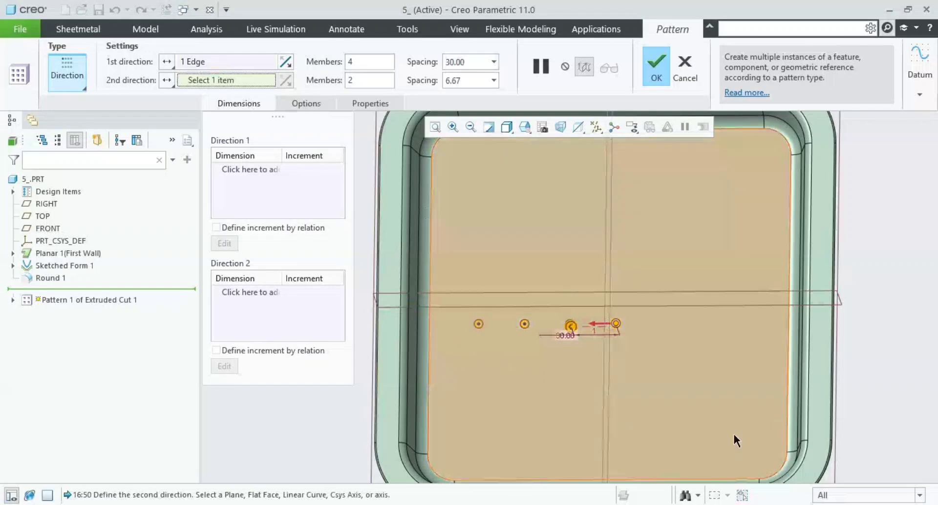
middle_click_drag(675, 189, 672, 249, "shift")
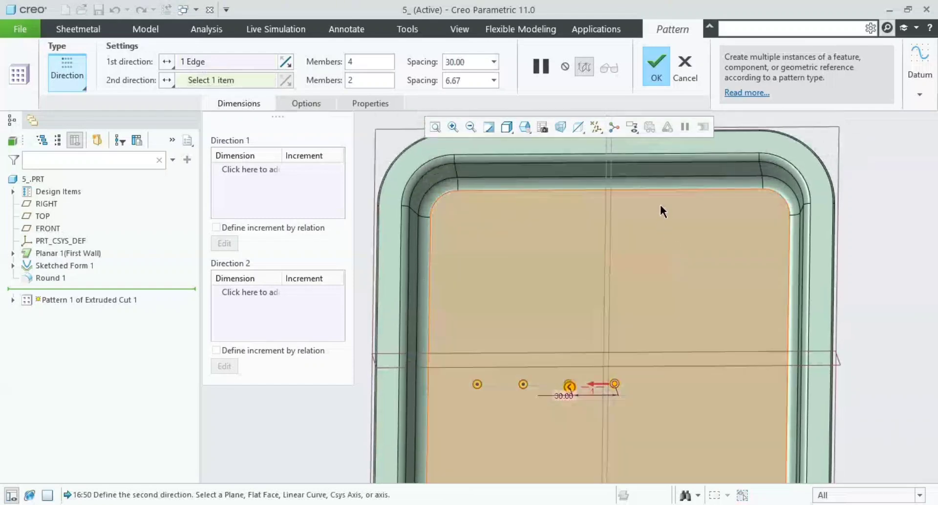
left_click(678, 188)
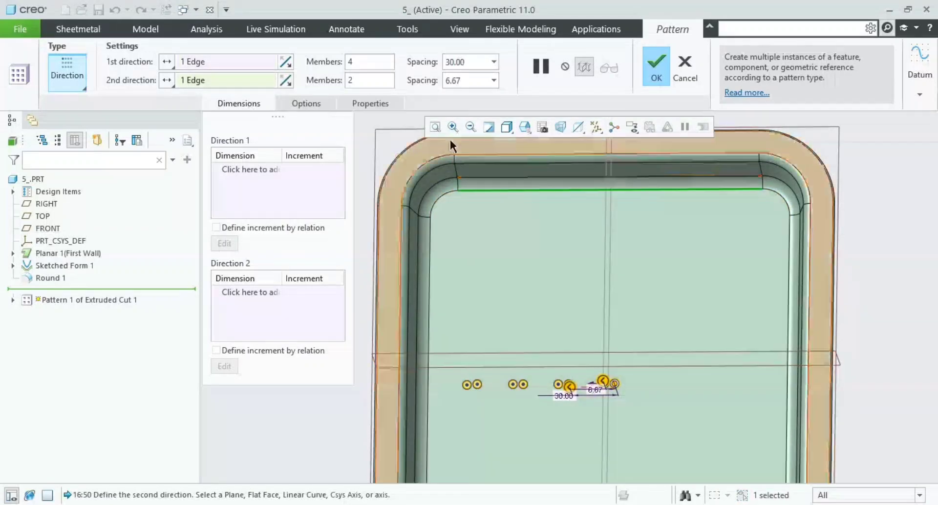
left_click(285, 80)
left_click(368, 81)
type("4")
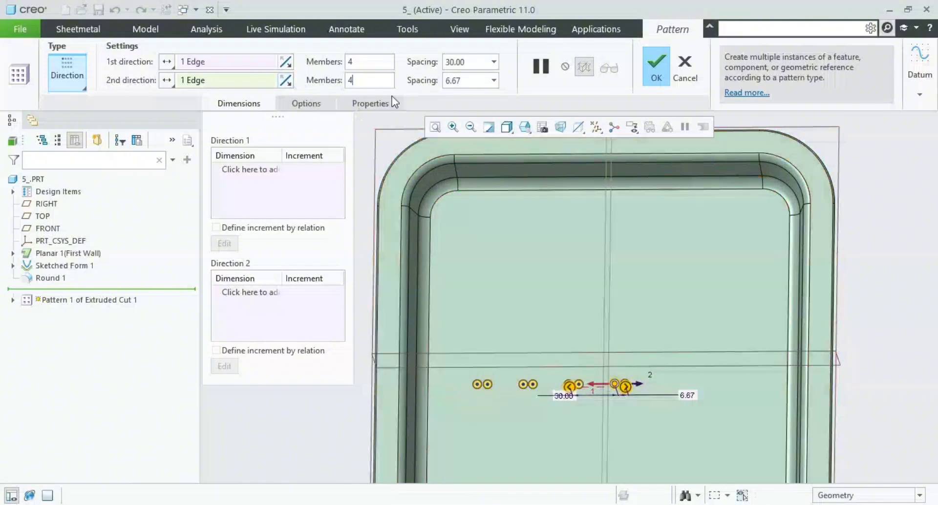
double_click(474, 81)
type("30")
key("Return")
middle_click(880, 236)
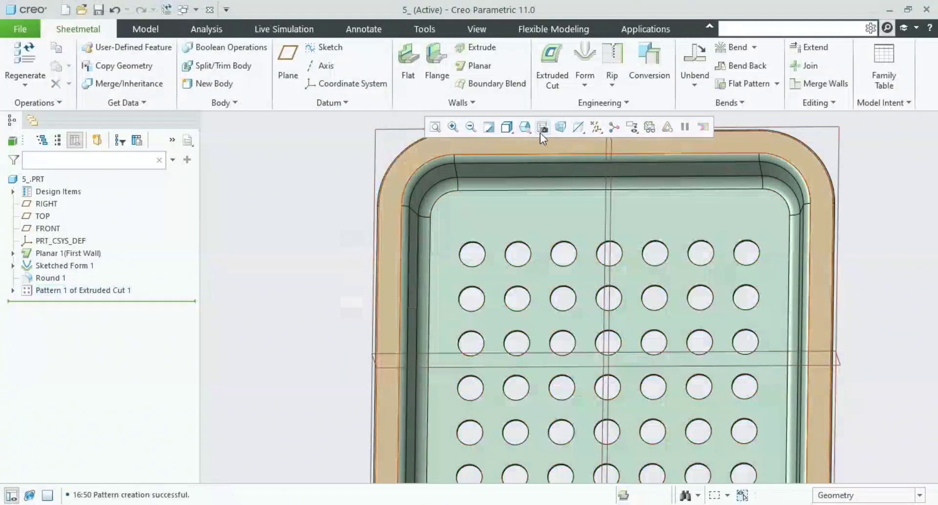
Step: Reorient the tray and compare its hole pattern with the 3D exercise 1160 drawing in the image viewer
left_click(525, 127)
left_click(586, 155)
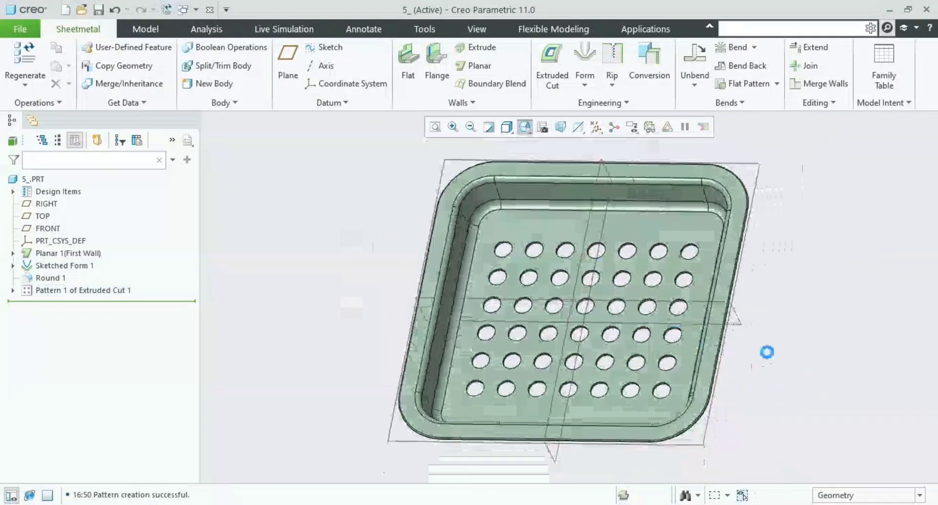
key("alt+Tab")
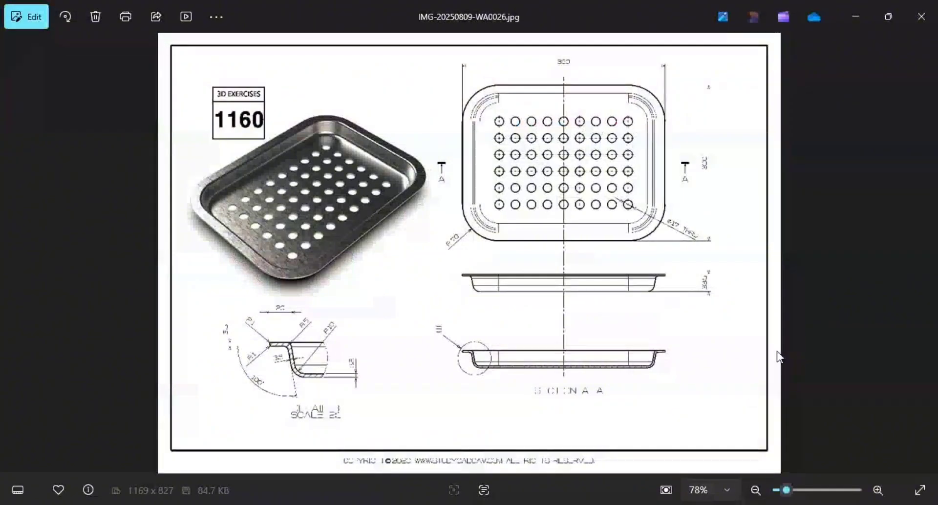
key("alt+Tab")
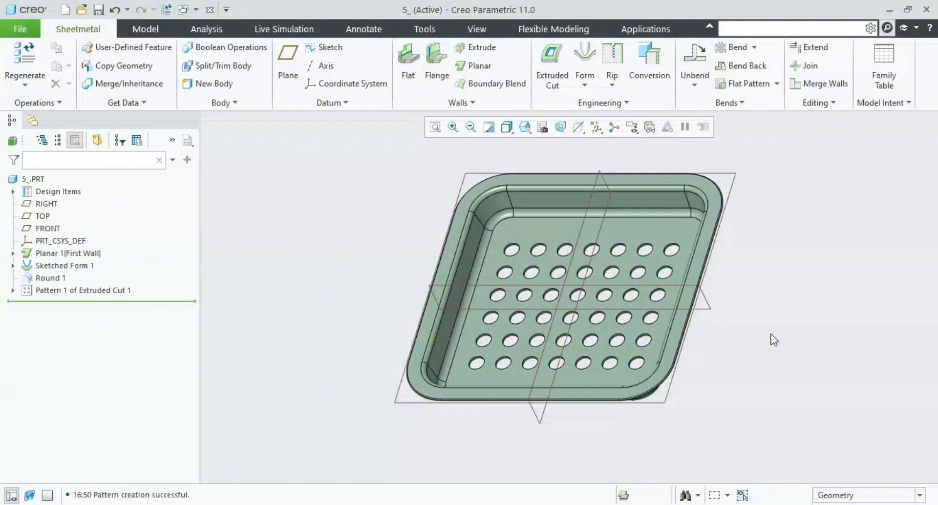
scroll(589, 330, "down", 3)
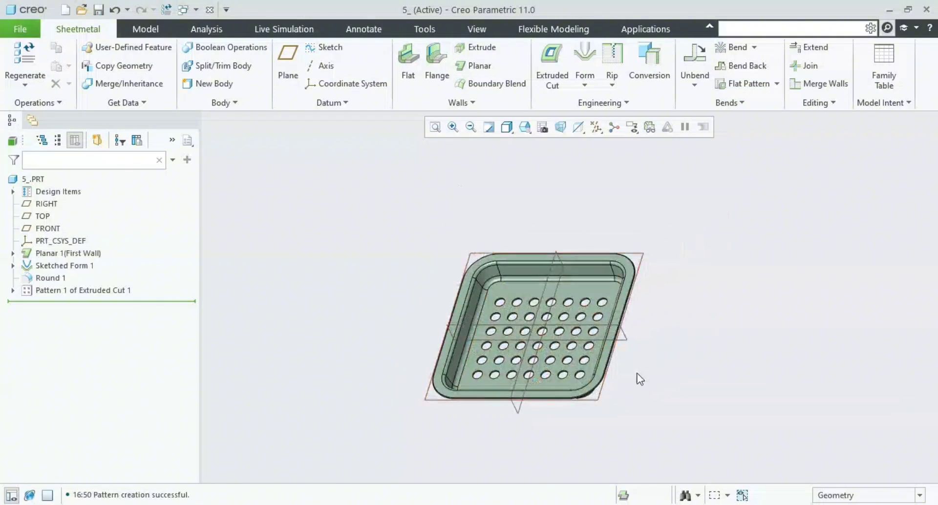
scroll(563, 347, "up", 2)
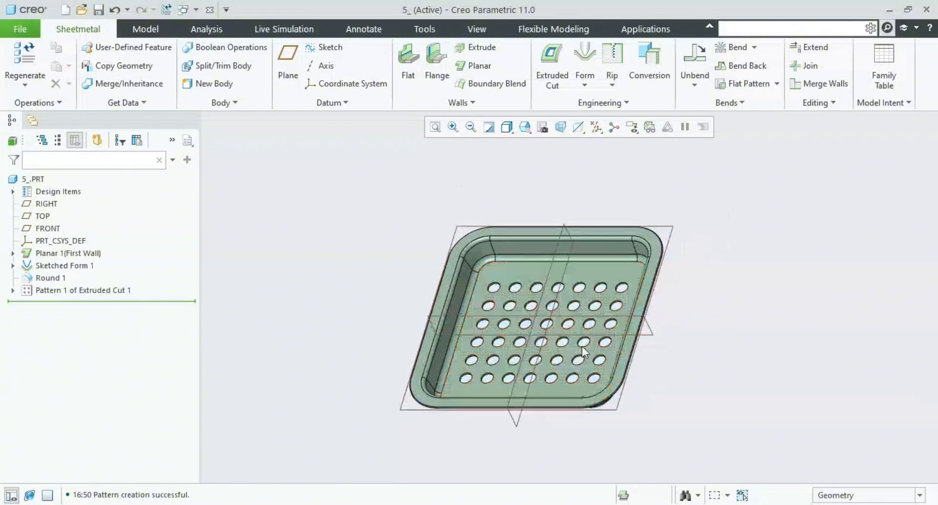